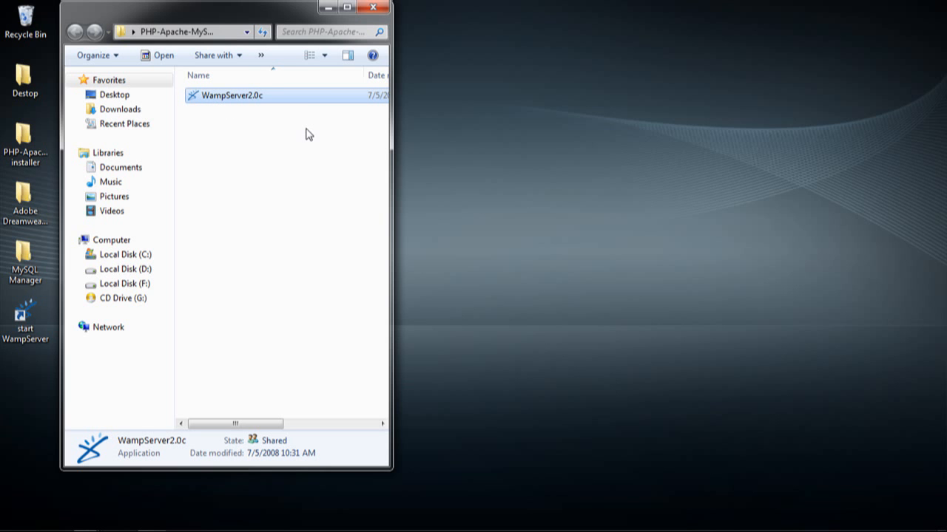
{"action": "left_click_drag", "start_coordinate": [207, 18], "coordinate": [274, 22]}
{"action": "double_click", "coordinate": [288, 106]}
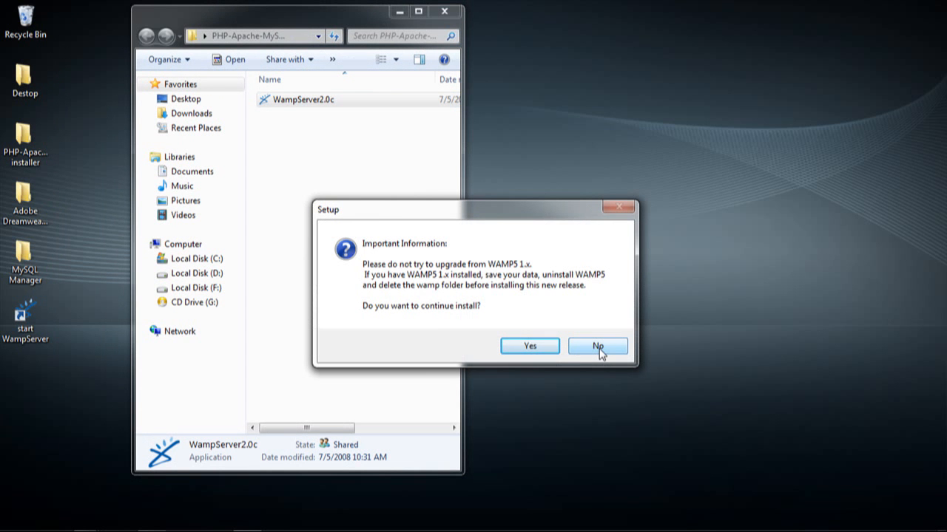
{"action": "left_click", "coordinate": [599, 348]}
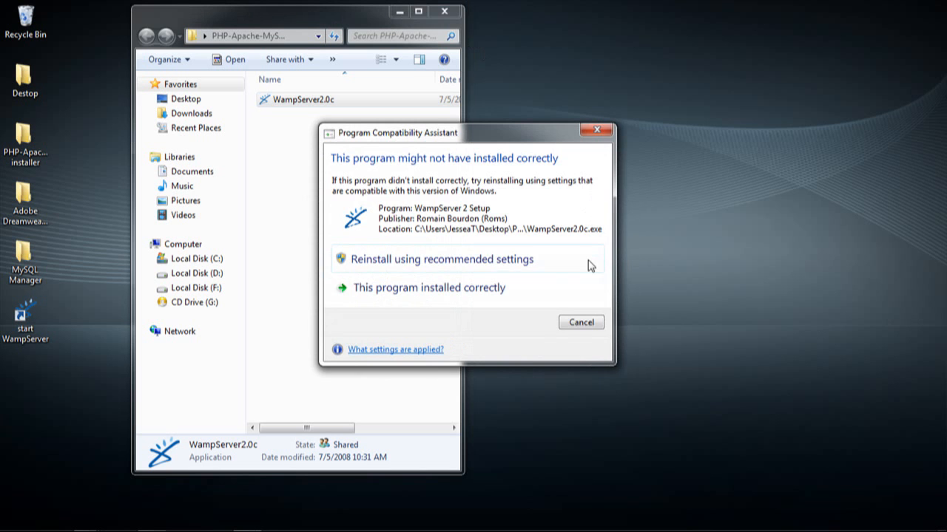
{"action": "left_click", "coordinate": [595, 331]}
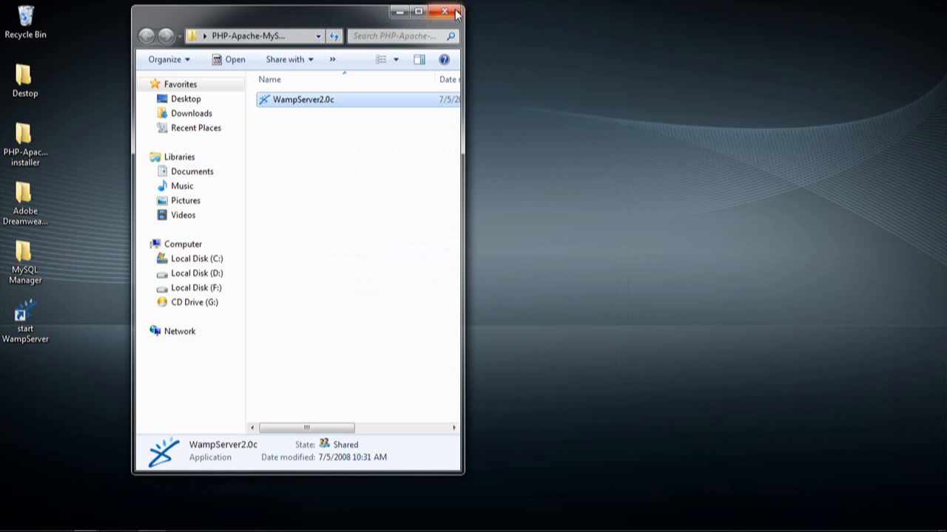
{"action": "left_click", "coordinate": [454, 13]}
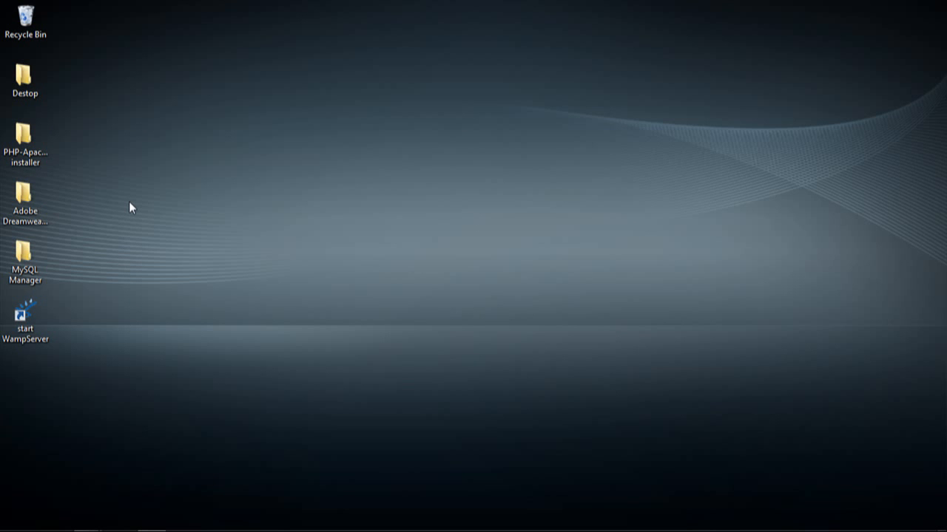
Launch the MyManagerFull installer from the MySQL Manager desktop folder and choose English (United States) as the setup language
{"action": "left_click", "coordinate": [31, 157]}
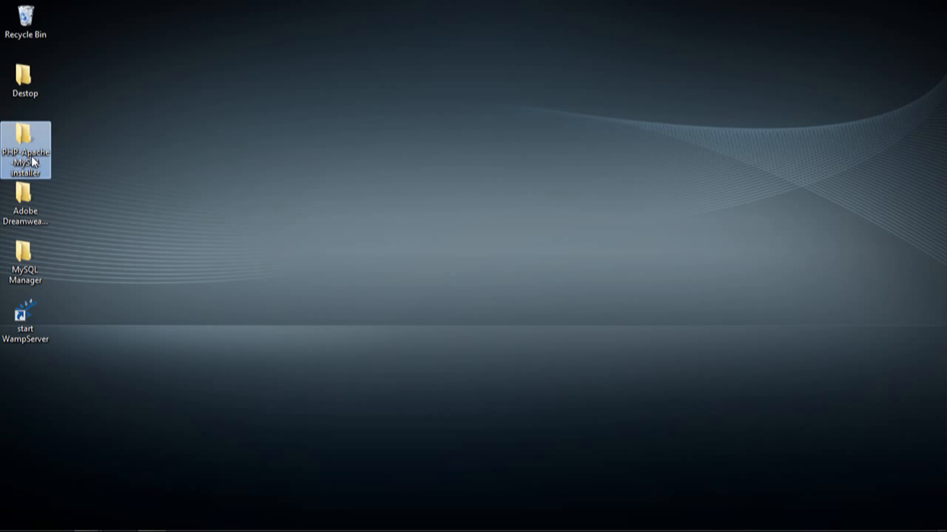
{"action": "double_click", "coordinate": [33, 274]}
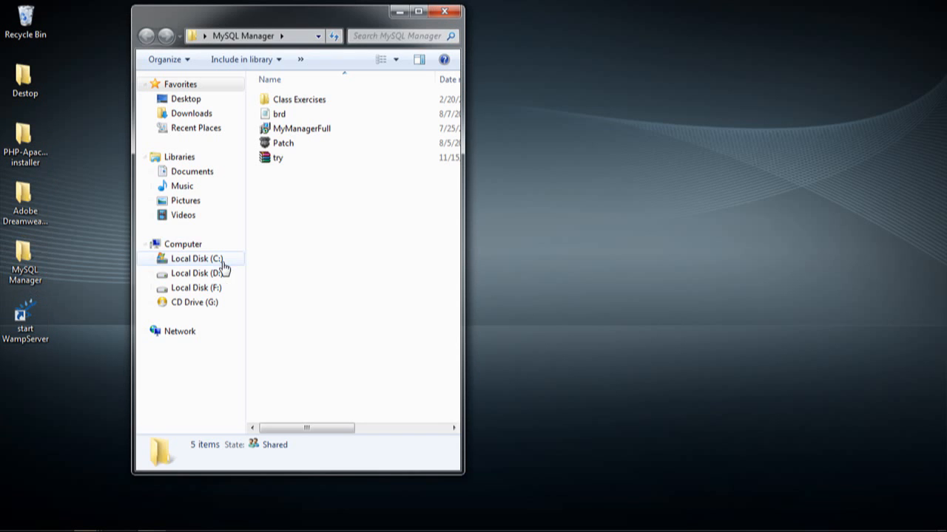
{"action": "double_click", "coordinate": [287, 130]}
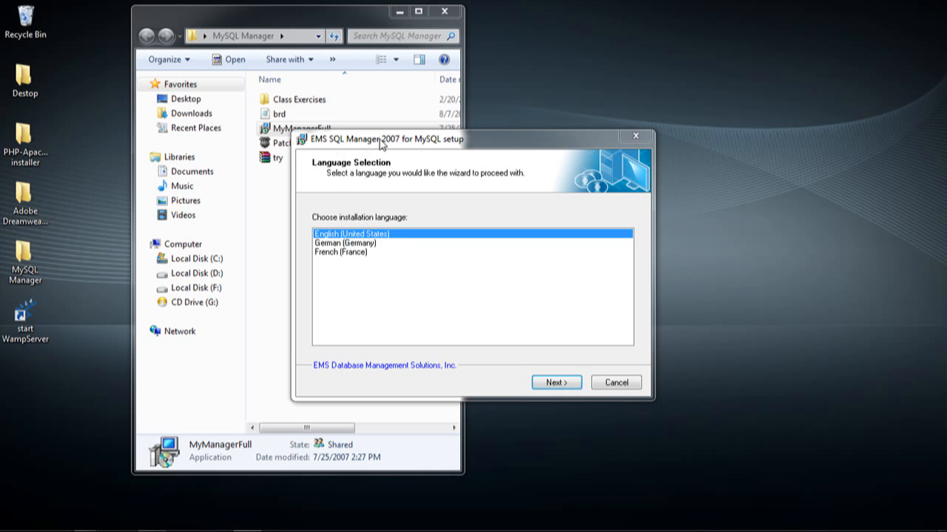
{"action": "left_click", "coordinate": [556, 383]}
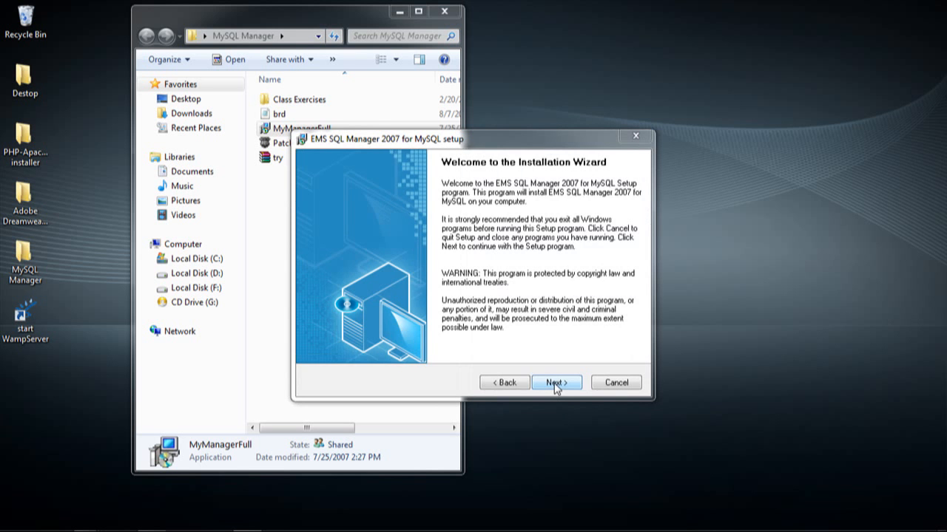
Accept the license agreement and install EMS SQL Manager 2007 for MySQL in the default folder and EMS program group, launching it on finish
{"action": "left_click", "coordinate": [555, 384]}
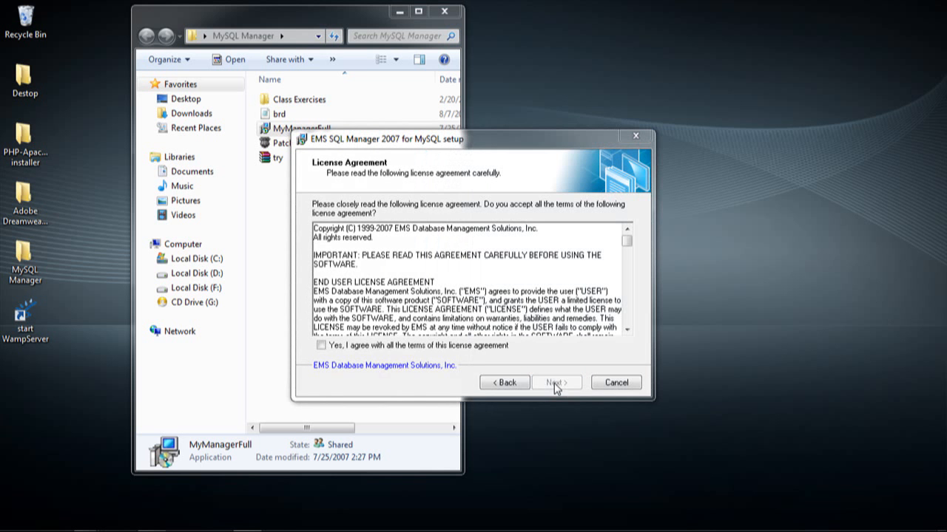
{"action": "left_click", "coordinate": [399, 346]}
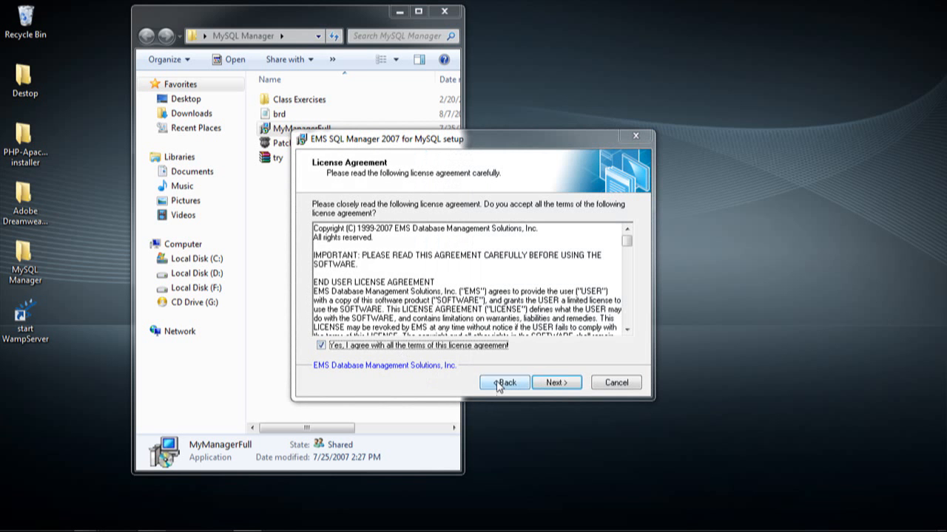
{"action": "left_click", "coordinate": [539, 384]}
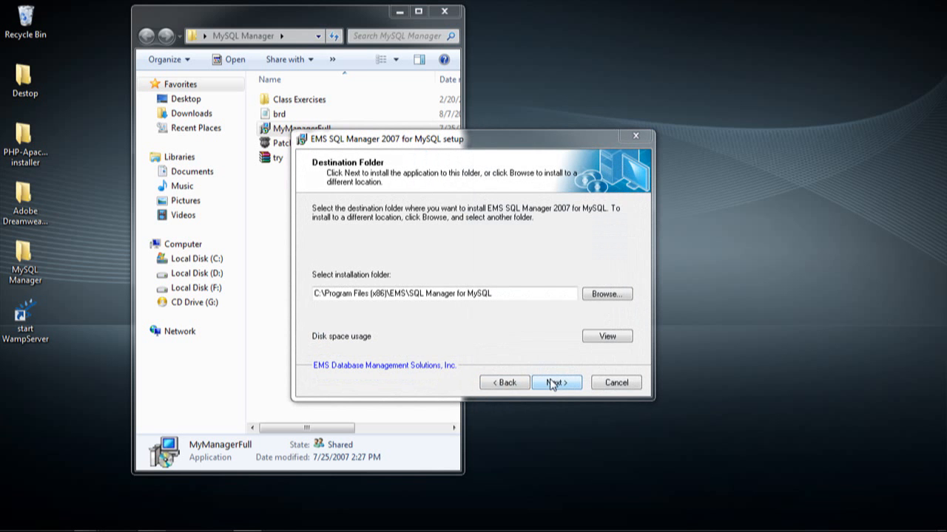
{"action": "left_click", "coordinate": [548, 384]}
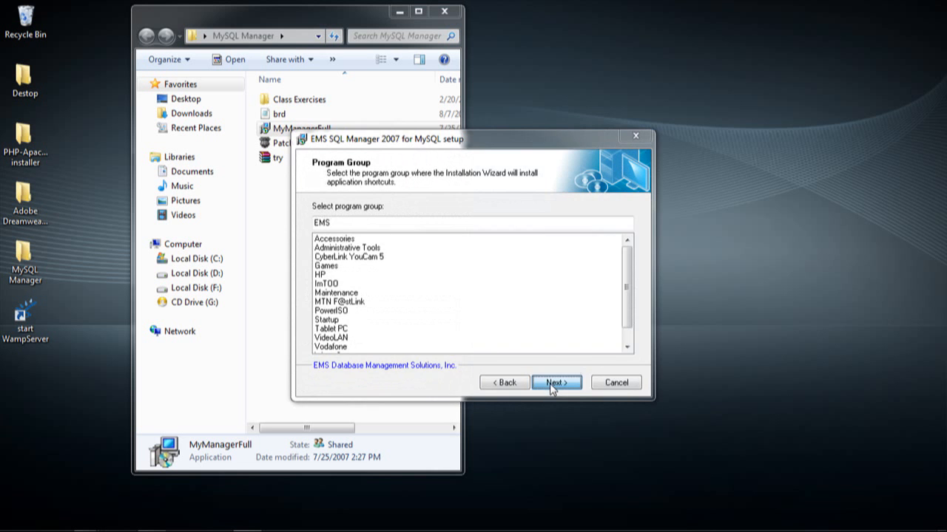
{"action": "left_click", "coordinate": [550, 385]}
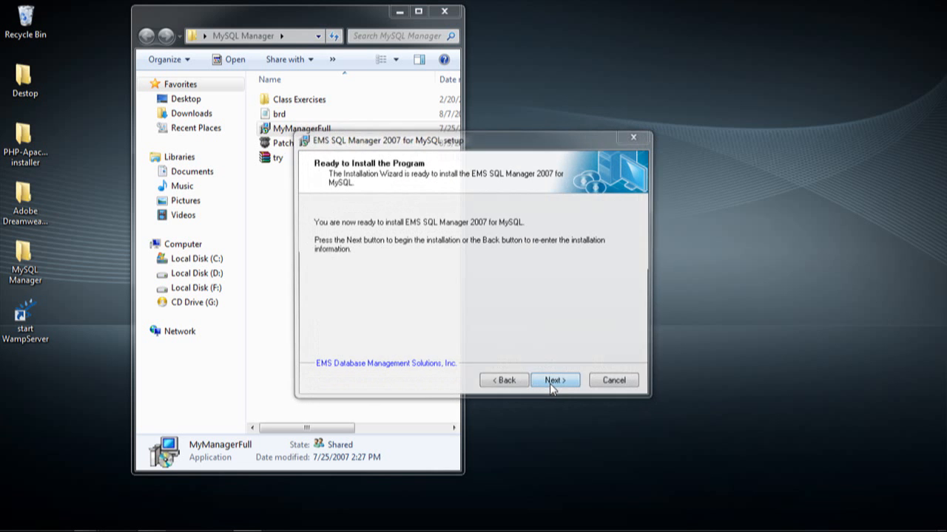
{"action": "left_click", "coordinate": [550, 387]}
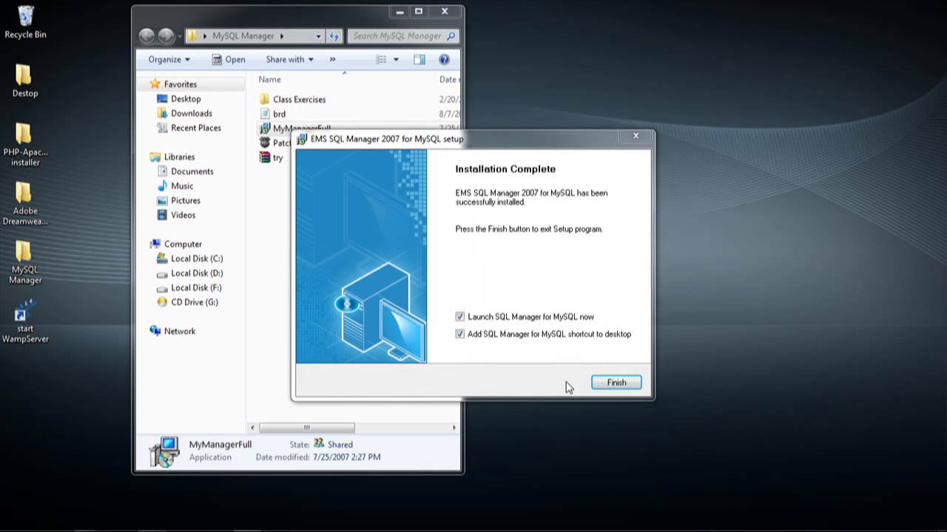
{"action": "left_click", "coordinate": [602, 385]}
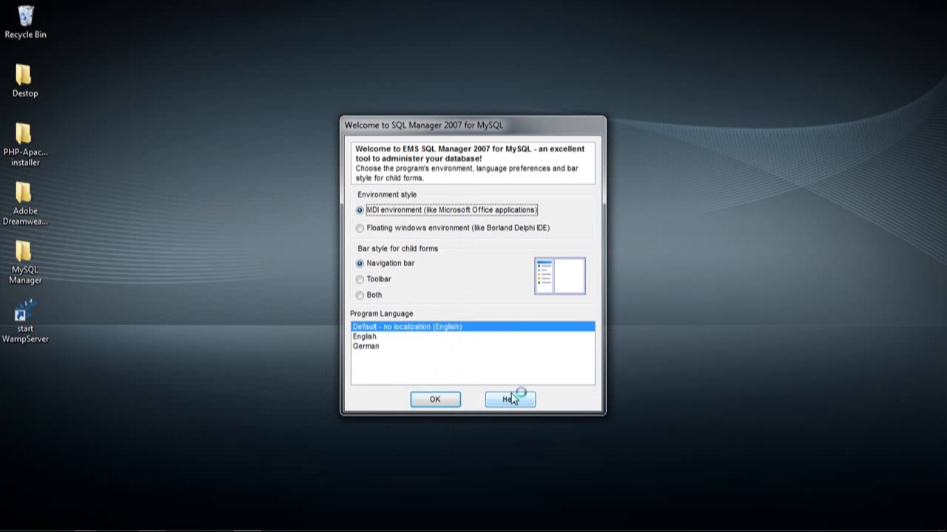
Set the bar style for child forms to Both and confirm the welcome settings with the MDI environment and default English language
{"action": "left_click", "coordinate": [373, 298]}
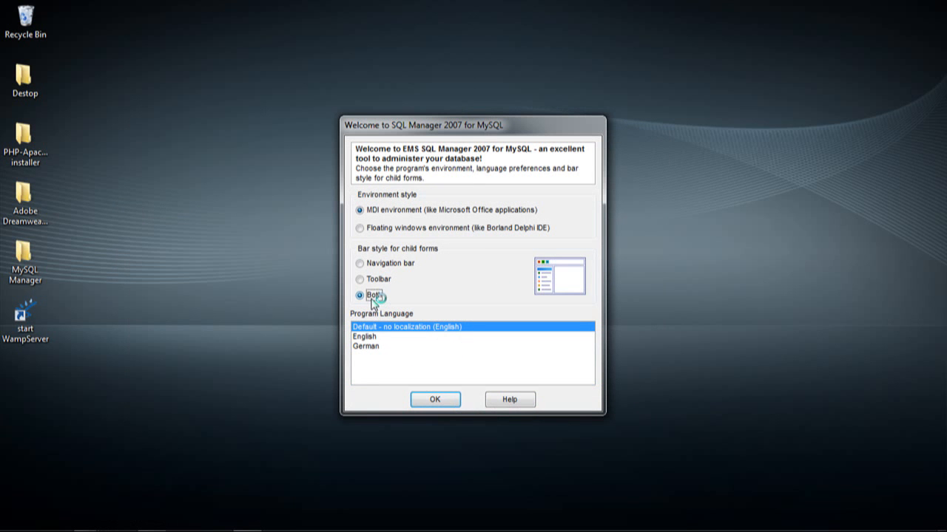
{"action": "left_click", "coordinate": [369, 268]}
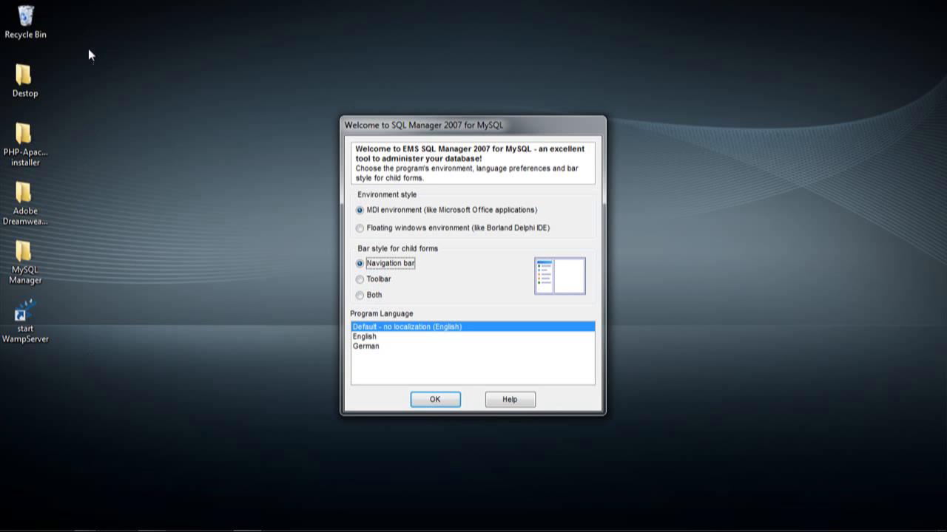
{"action": "left_click", "coordinate": [371, 289]}
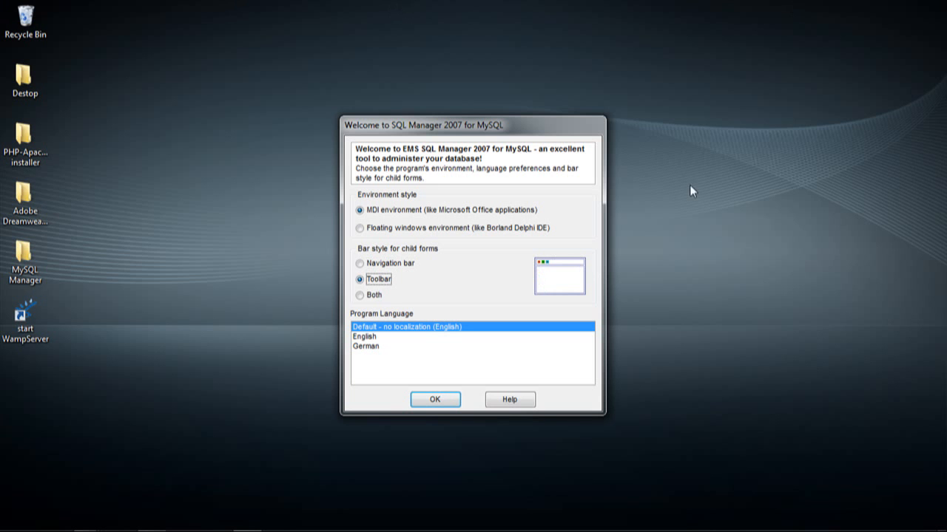
{"action": "left_click", "coordinate": [376, 298]}
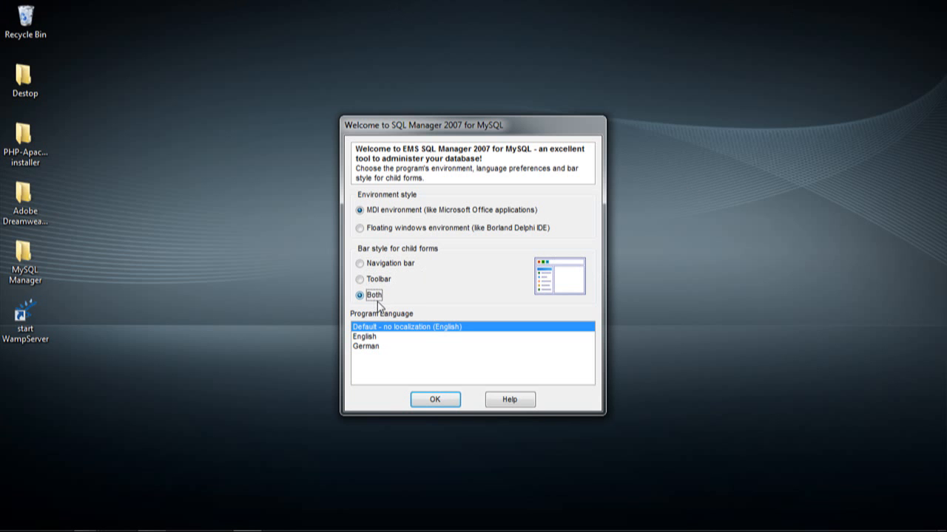
{"action": "left_click", "coordinate": [437, 400]}
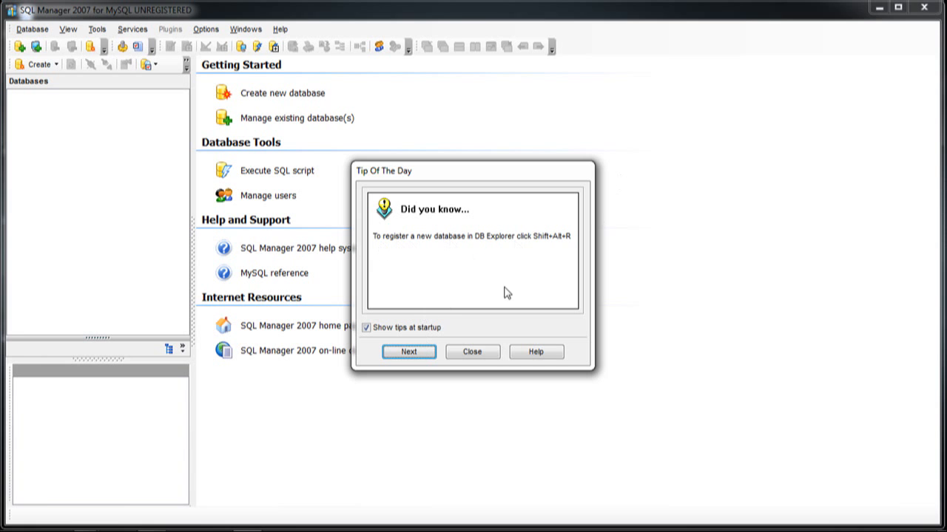
Page through several startup tips and close the Tip Of The Day dialog
{"action": "left_click", "coordinate": [403, 355]}
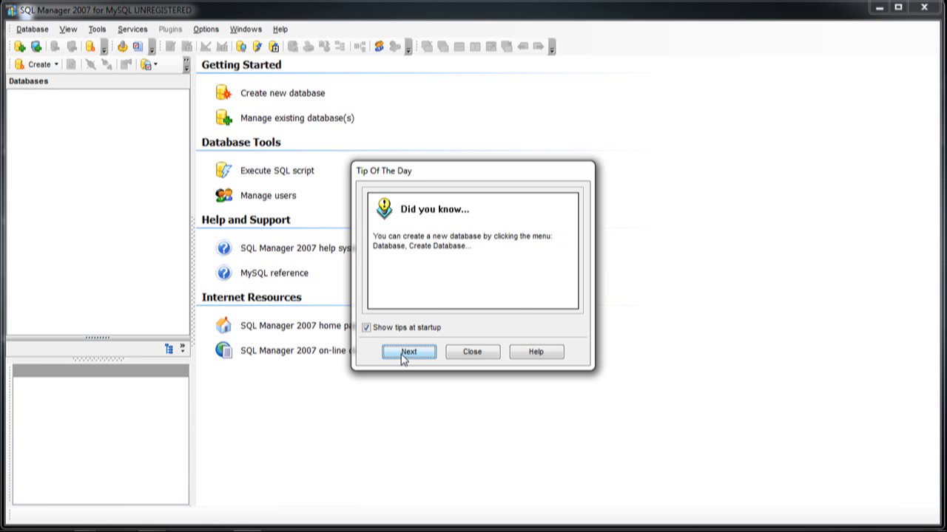
{"action": "left_click", "coordinate": [404, 353]}
{"action": "left_click", "coordinate": [403, 354]}
{"action": "left_click", "coordinate": [403, 353]}
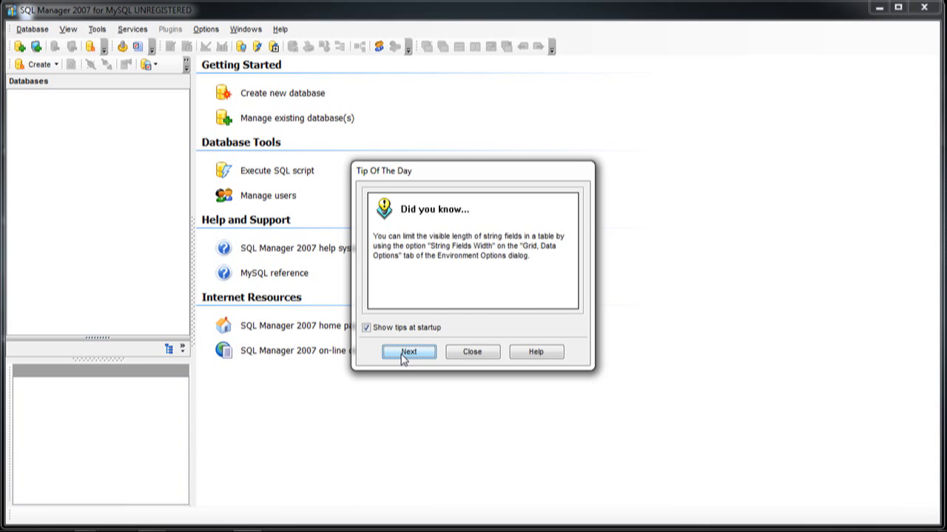
{"action": "left_click", "coordinate": [404, 354]}
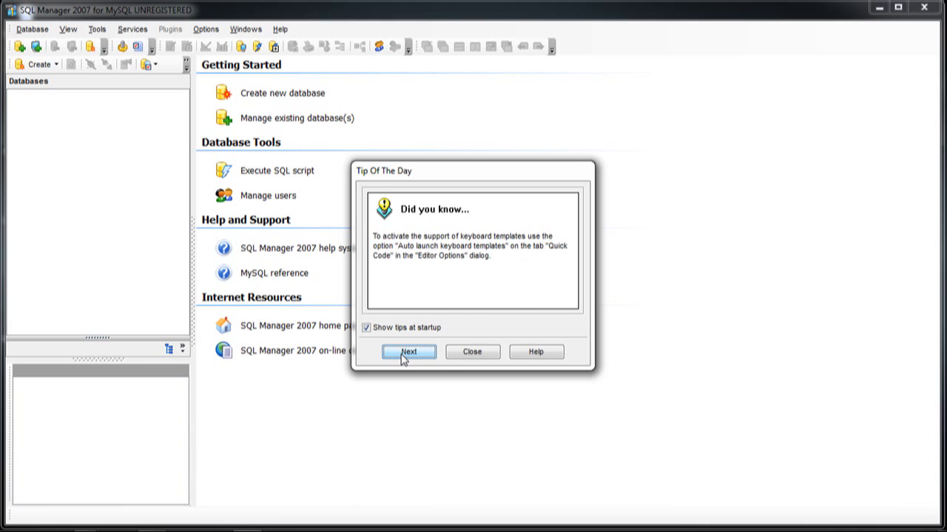
{"action": "left_click", "coordinate": [478, 358]}
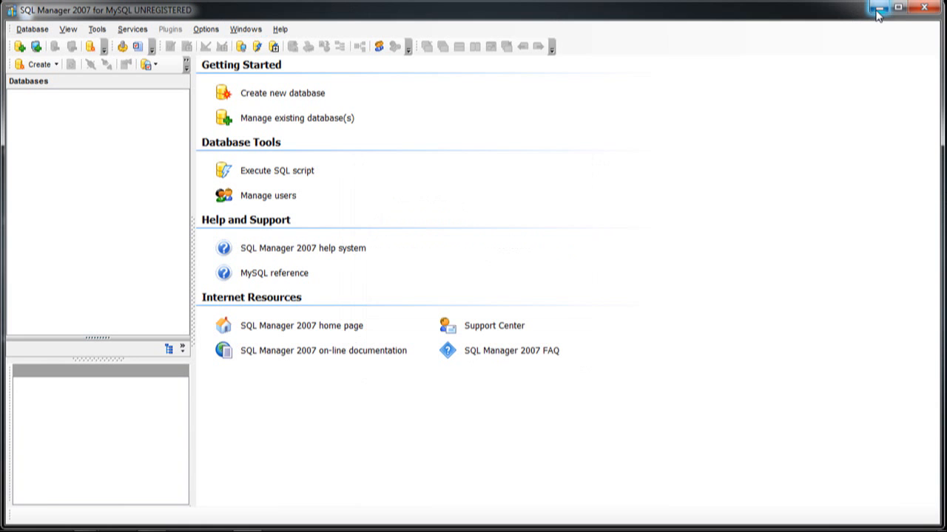
Hide the Database toolbar and show it again
{"action": "left_click", "coordinate": [32, 29]}
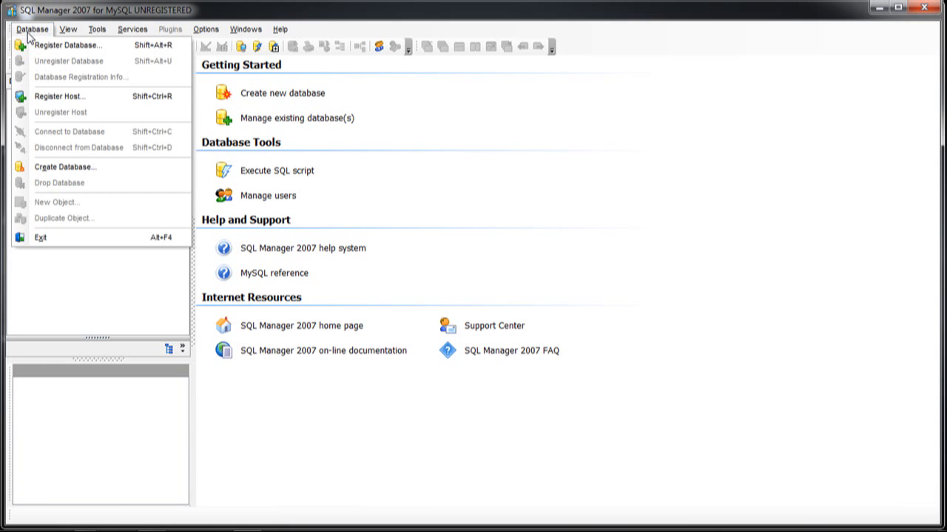
{"action": "mouse_move", "coordinate": [96, 34]}
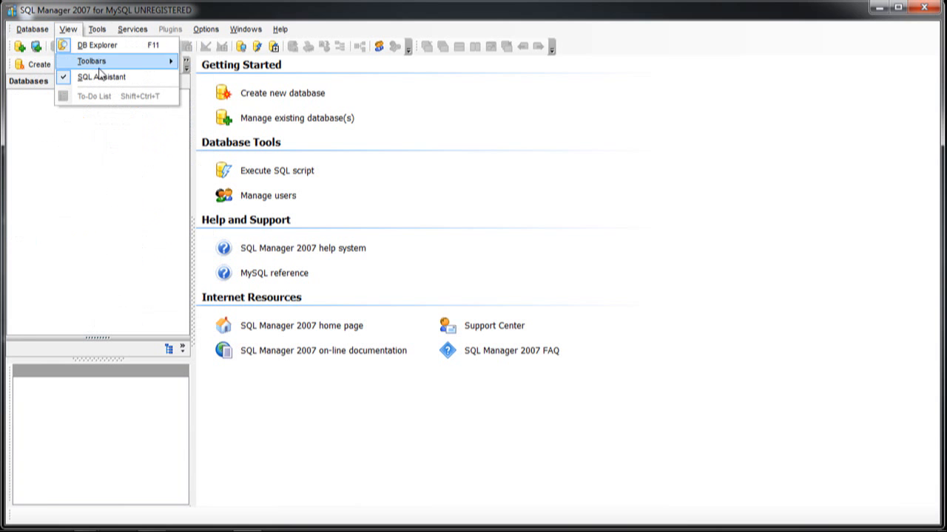
{"action": "mouse_move", "coordinate": [111, 62]}
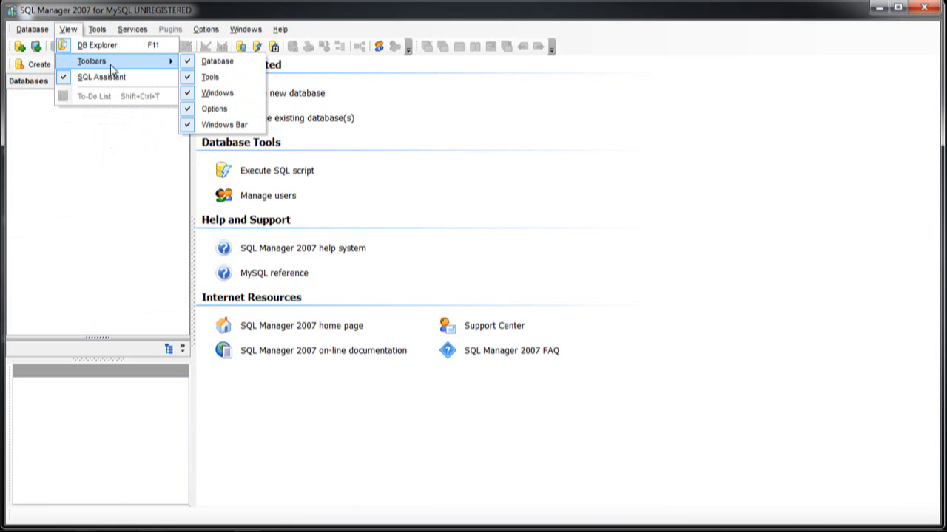
{"action": "left_click", "coordinate": [190, 65]}
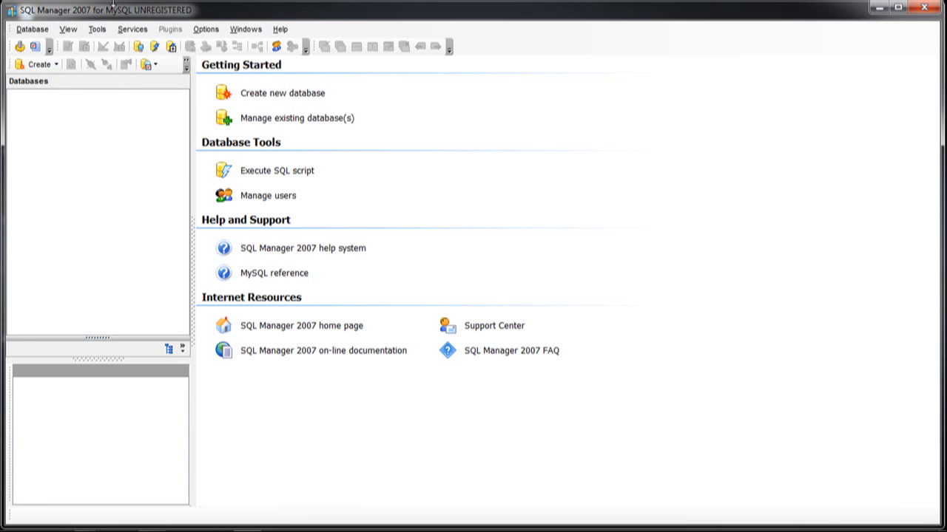
{"action": "left_click", "coordinate": [68, 29]}
{"action": "mouse_move", "coordinate": [116, 62]}
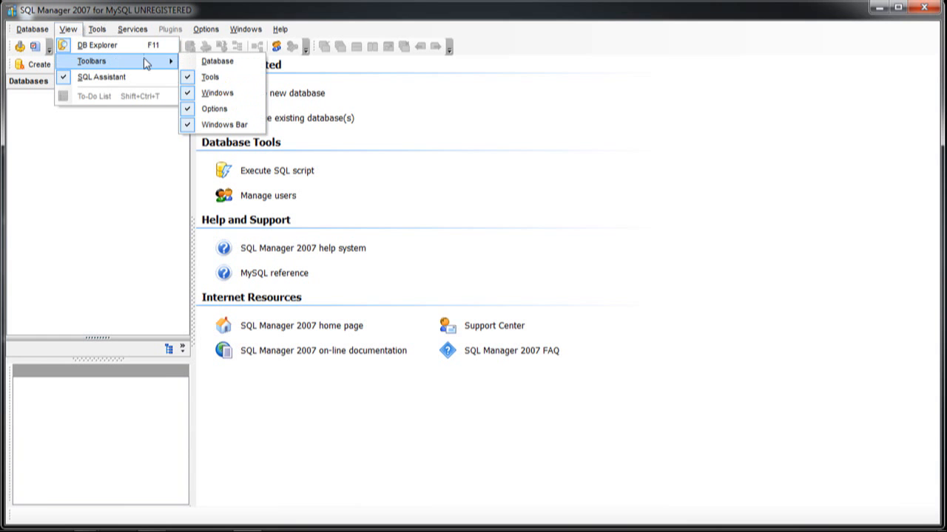
{"action": "left_click", "coordinate": [186, 63]}
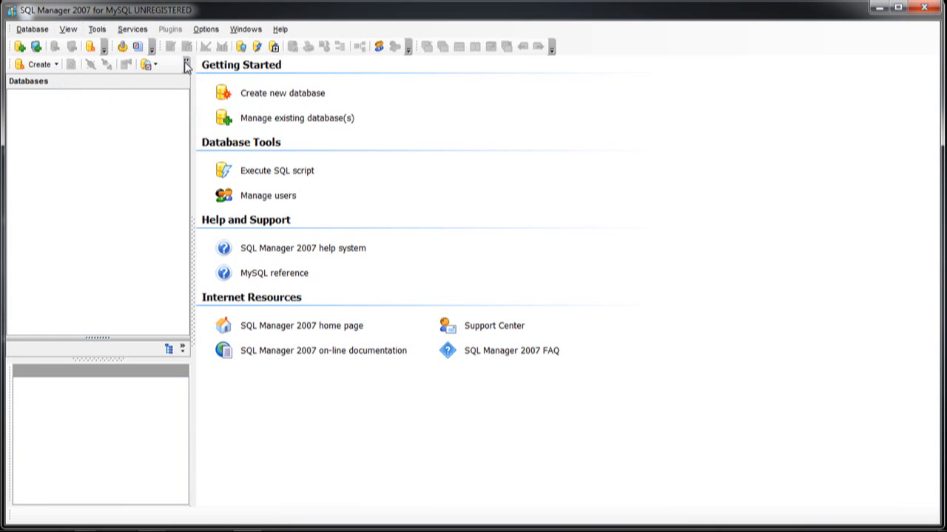
{"action": "left_click", "coordinate": [126, 31]}
{"action": "left_click", "coordinate": [213, 33]}
Minimize SQL Manager, open WampServer's Localhost homepage in Firefox and view its Tools, Your Projects and Your Aliases sections
{"action": "left_click", "coordinate": [878, 8]}
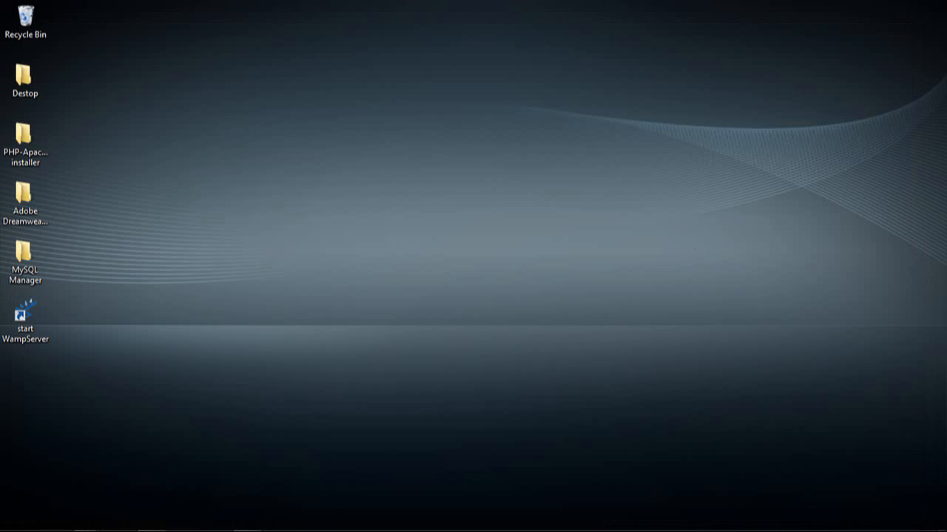
{"action": "mouse_move", "coordinate": [843, 526]}
{"action": "left_click", "coordinate": [814, 523]}
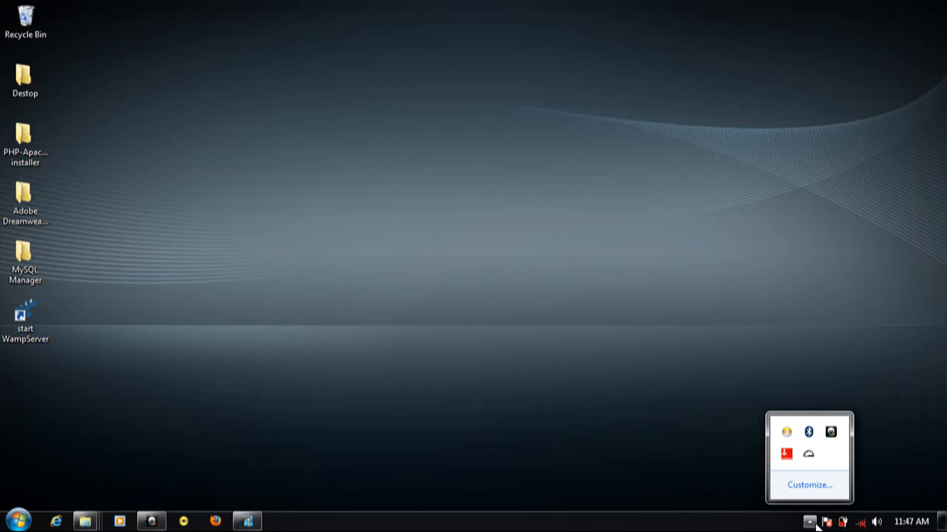
{"action": "left_click", "coordinate": [809, 458]}
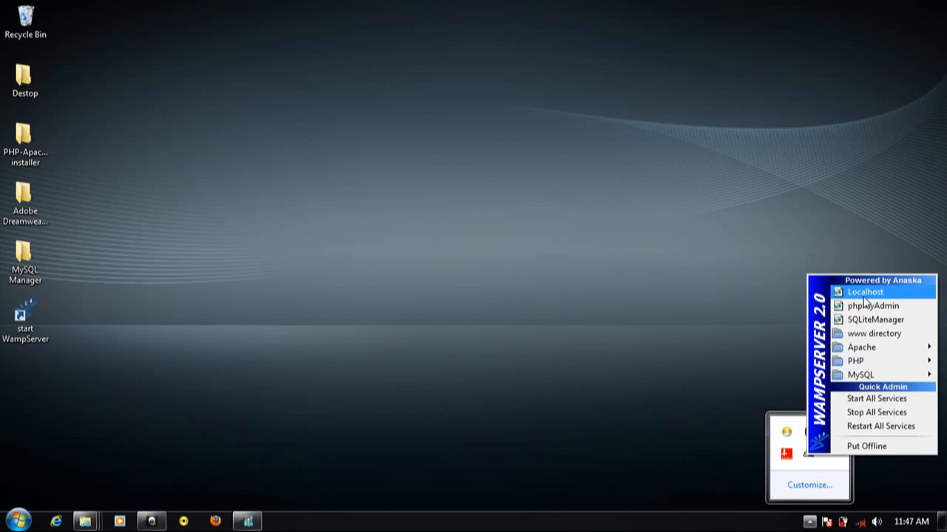
{"action": "left_click", "coordinate": [863, 294]}
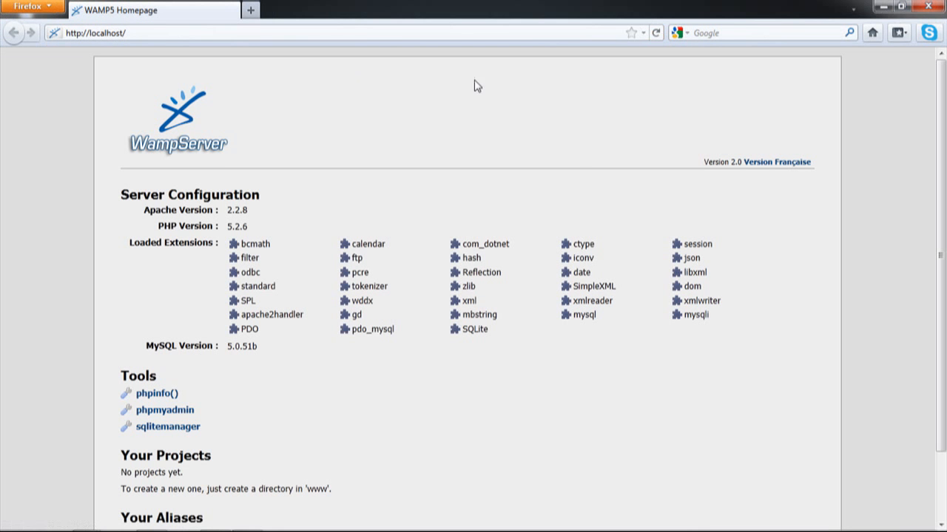
{"action": "scroll", "coordinate": [943, 134], "scroll_direction": "down", "scroll_amount": 2}
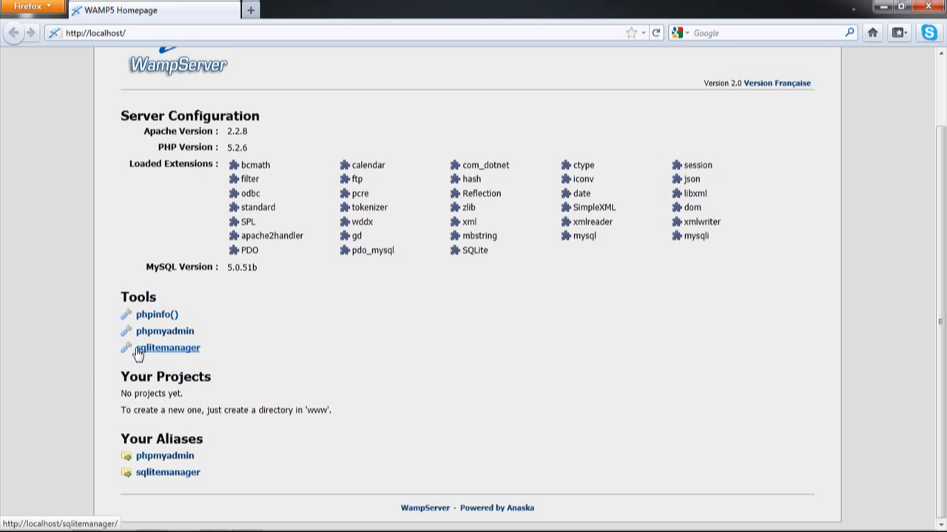
Close the WampServer homepage in Firefox and switch back to SQL Manager 2007 for MySQL
{"action": "left_click", "coordinate": [930, 8]}
{"action": "mouse_move", "coordinate": [216, 531]}
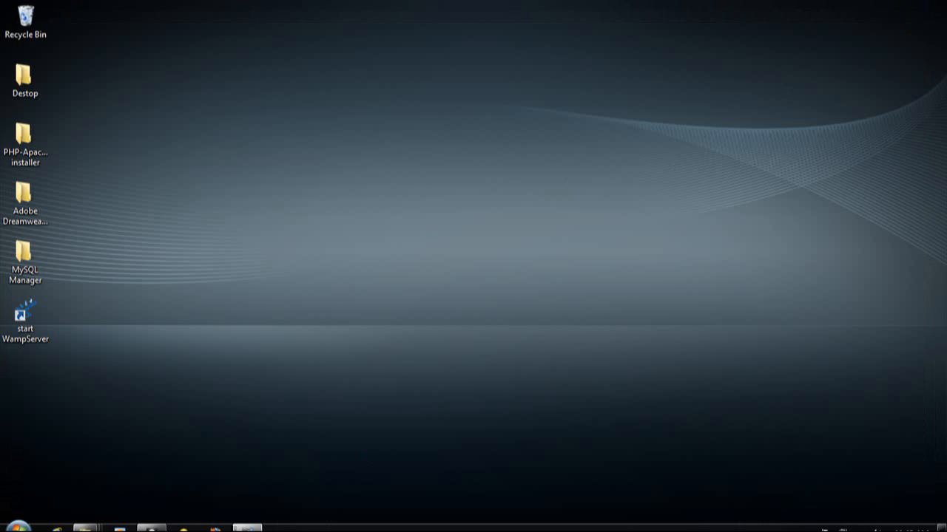
{"action": "mouse_move", "coordinate": [155, 526]}
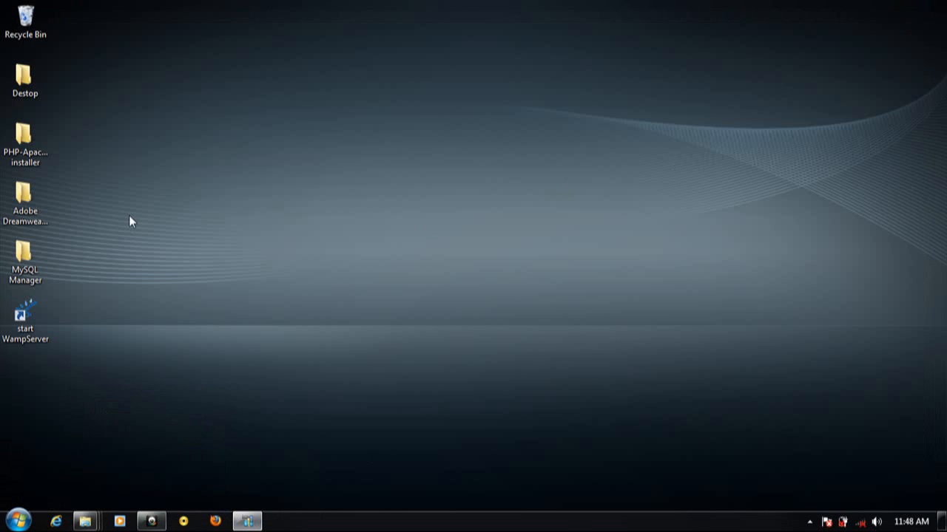
{"action": "left_click", "coordinate": [247, 527]}
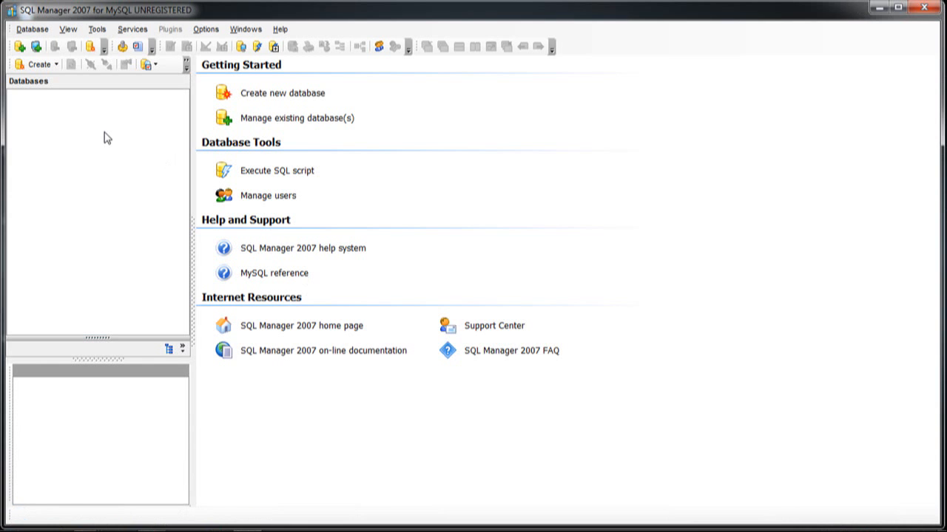
Start a new database named ournew_db and accept the default connection properties with host localhost, port 3306 and user root
{"action": "left_click", "coordinate": [270, 100]}
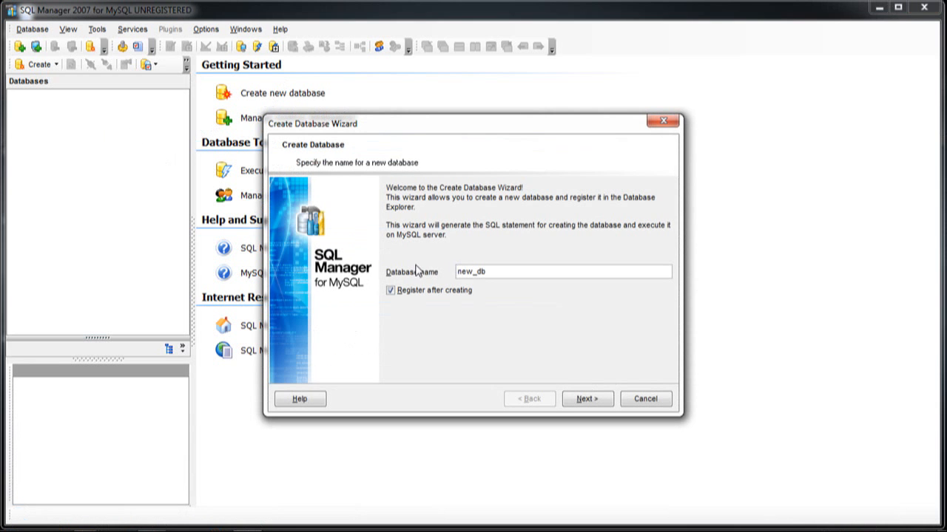
{"action": "left_click_drag", "start_coordinate": [473, 272], "coordinate": [450, 274]}
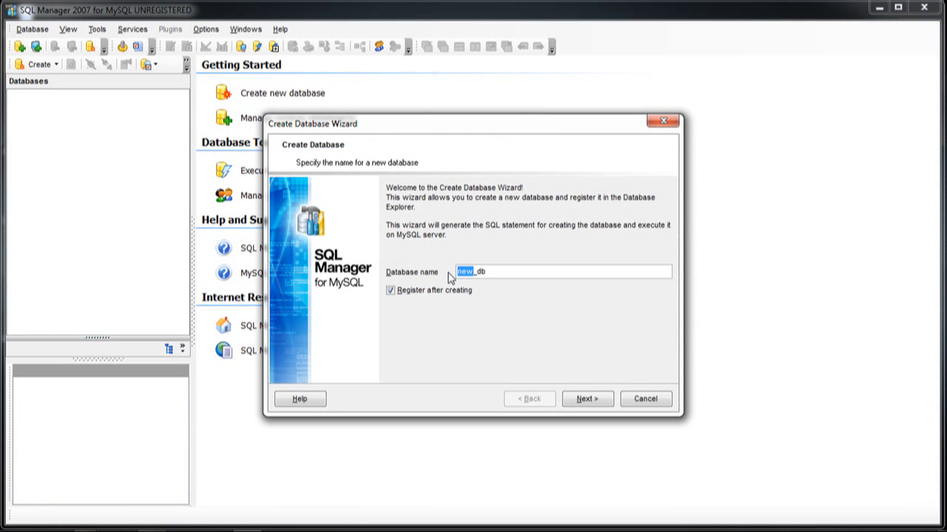
{"action": "type", "text": "ournew"}
{"action": "left_click", "coordinate": [587, 399]}
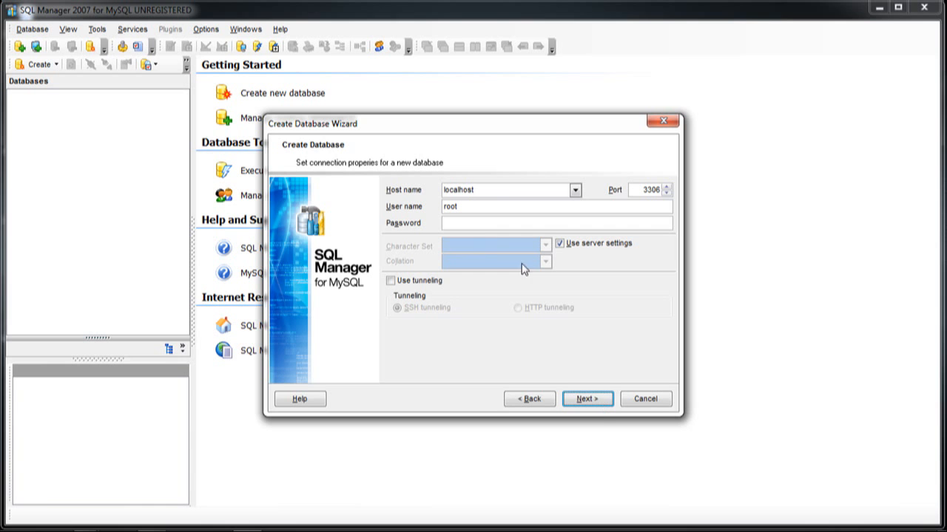
{"action": "left_click", "coordinate": [596, 408]}
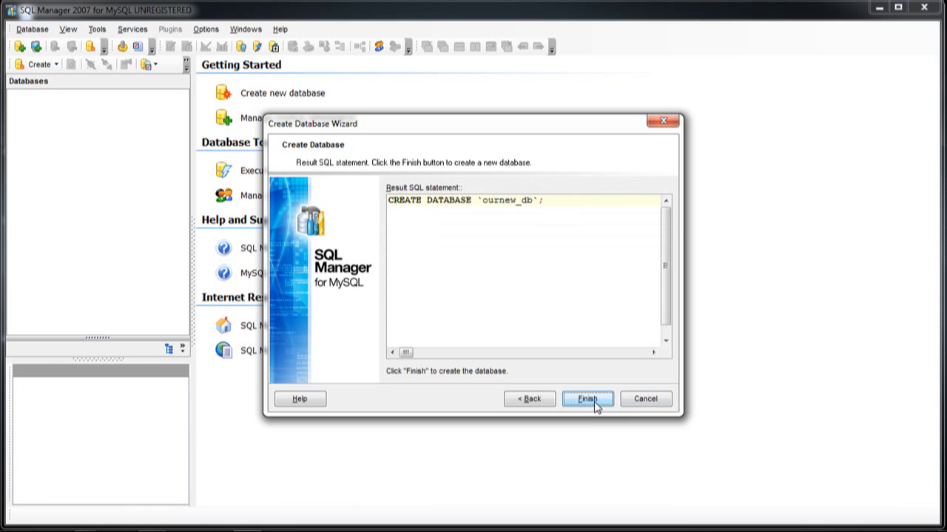
Review the connection properties once more, create ournew_db and register it under the alias ournew_db on localhost
{"action": "left_click", "coordinate": [549, 400]}
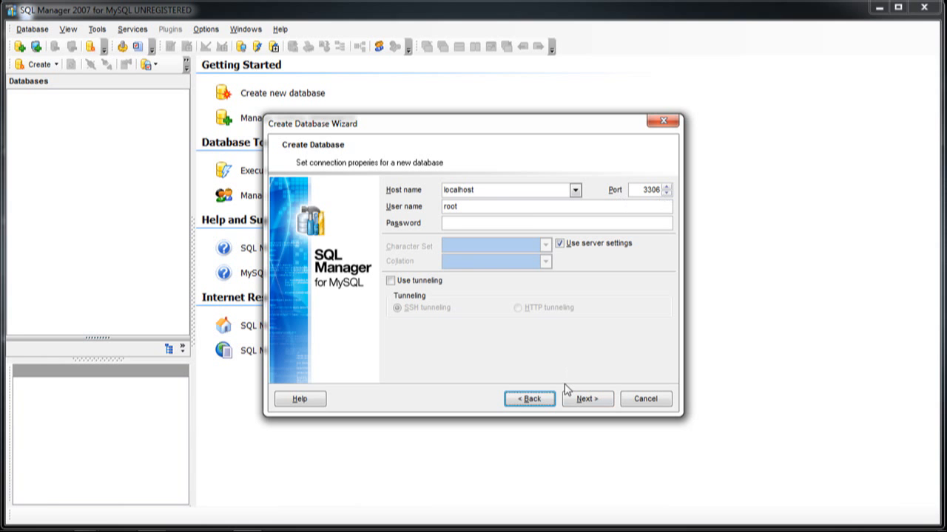
{"action": "left_click", "coordinate": [584, 406]}
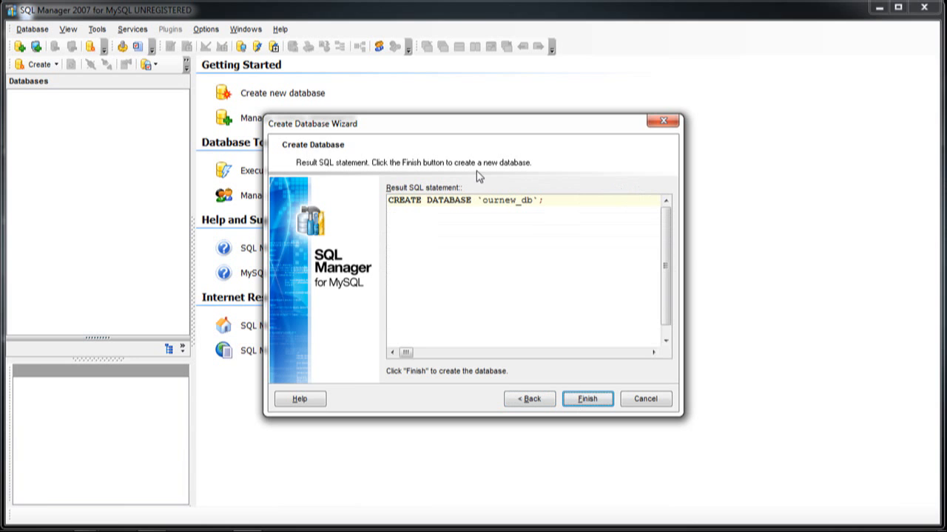
{"action": "left_click", "coordinate": [603, 406]}
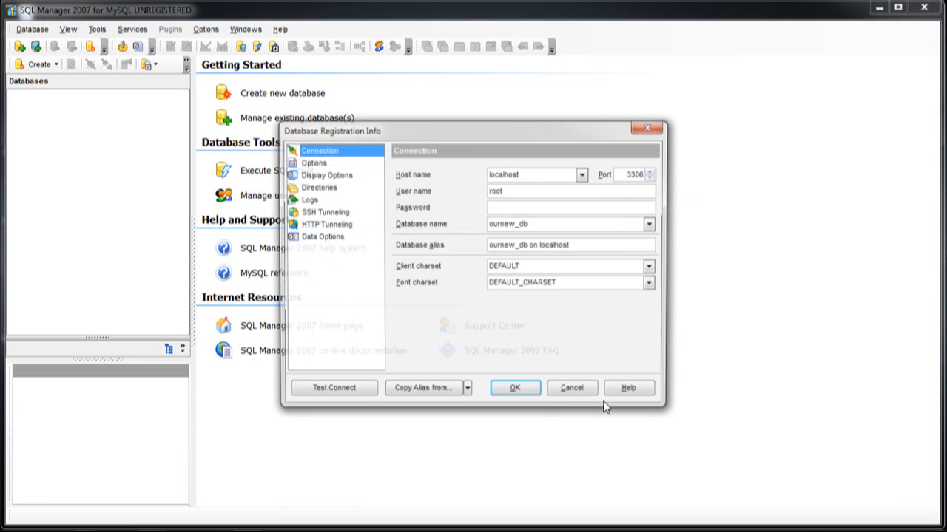
{"action": "left_click", "coordinate": [531, 396]}
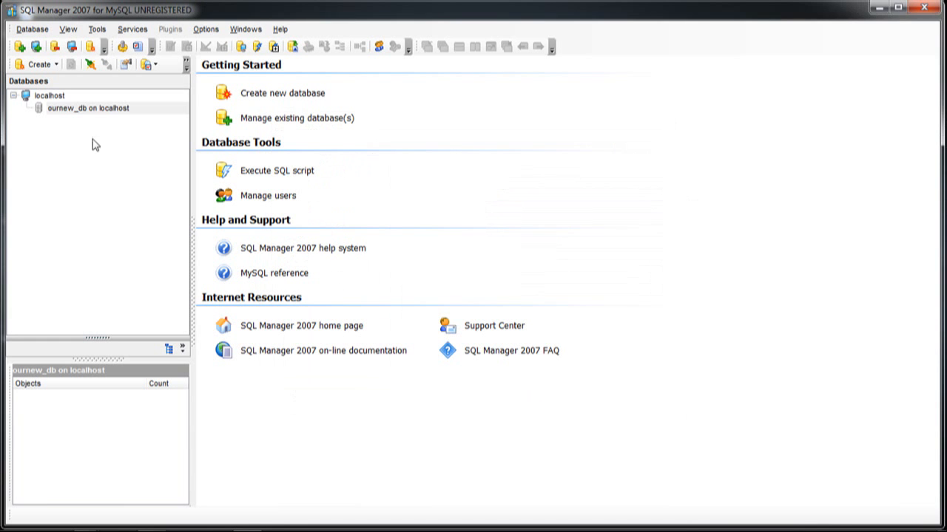
{"action": "left_click", "coordinate": [69, 111]}
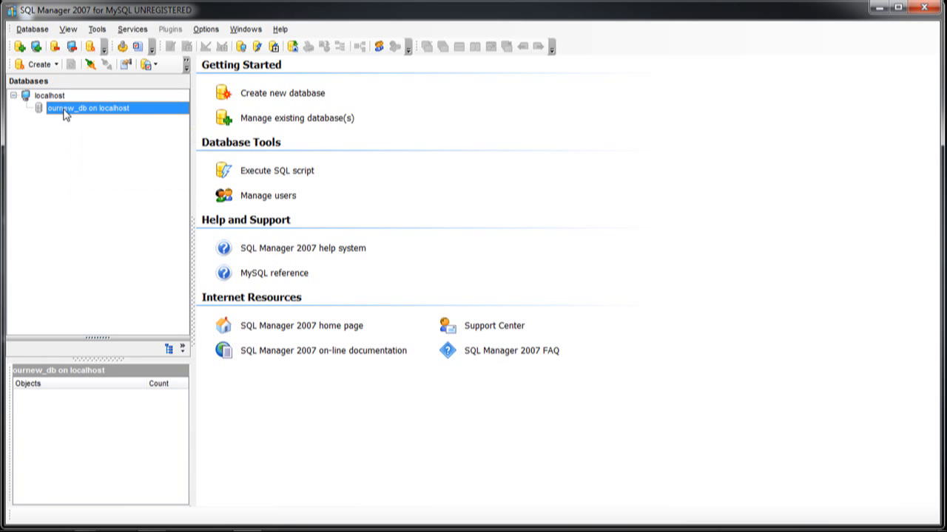
Start a second new database, naming it with a first name before the _db suffix, and accept the default connection properties
{"action": "left_click", "coordinate": [273, 97]}
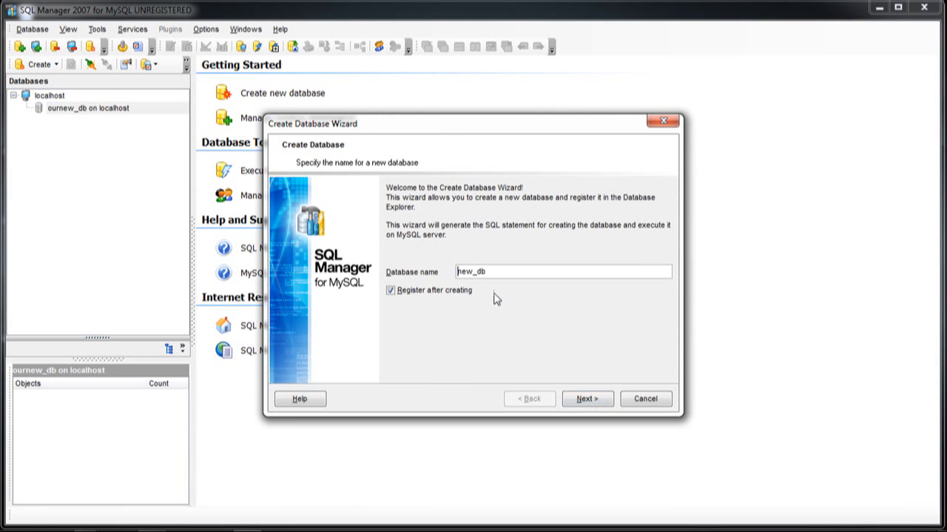
{"action": "left_click_drag", "start_coordinate": [473, 272], "coordinate": [450, 280]}
{"action": "type", "text": "Jesse"}
{"action": "left_click", "coordinate": [586, 398]}
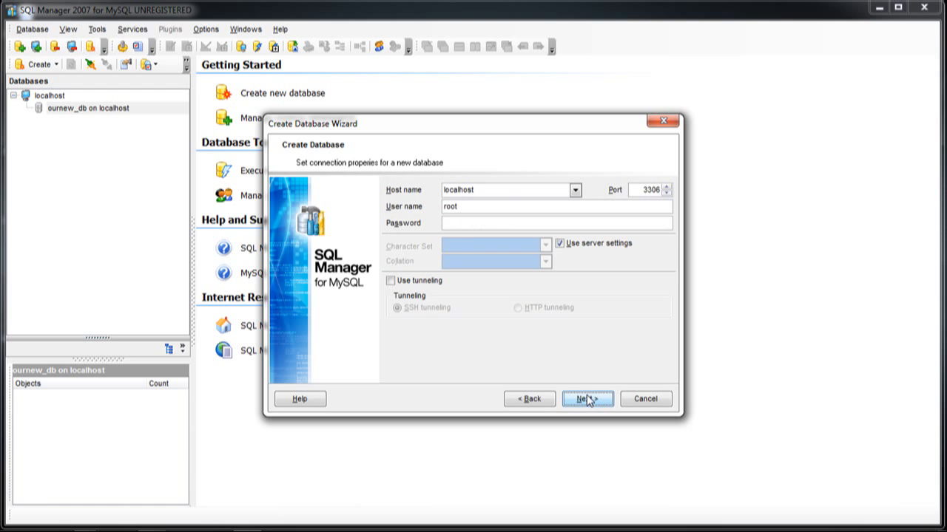
{"action": "left_click", "coordinate": [586, 399]}
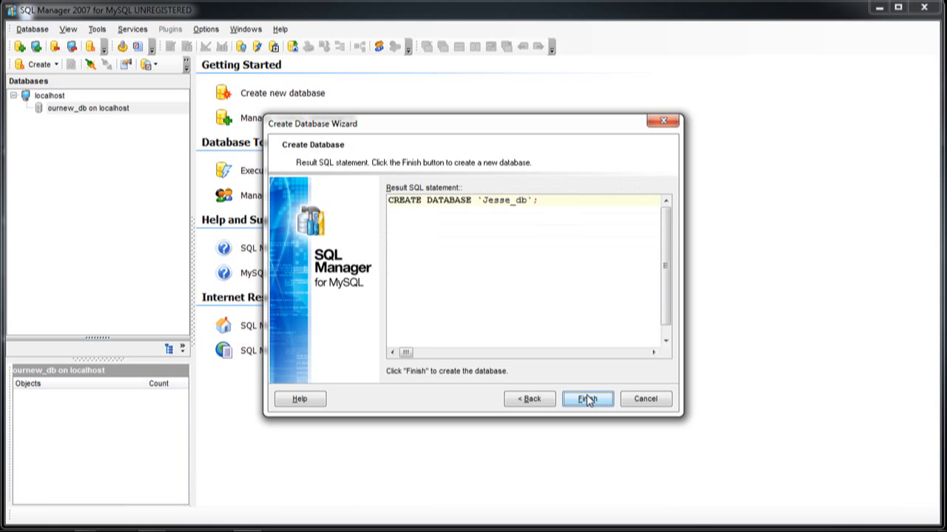
Return to the connection properties, pick localhost as the host name and create the second database
{"action": "left_click", "coordinate": [545, 399]}
{"action": "left_click", "coordinate": [574, 190]}
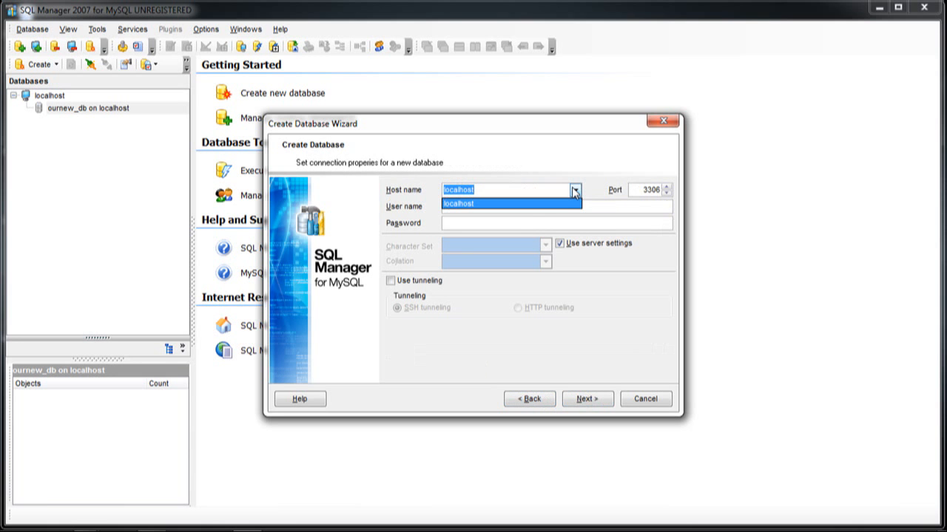
{"action": "left_click", "coordinate": [573, 167]}
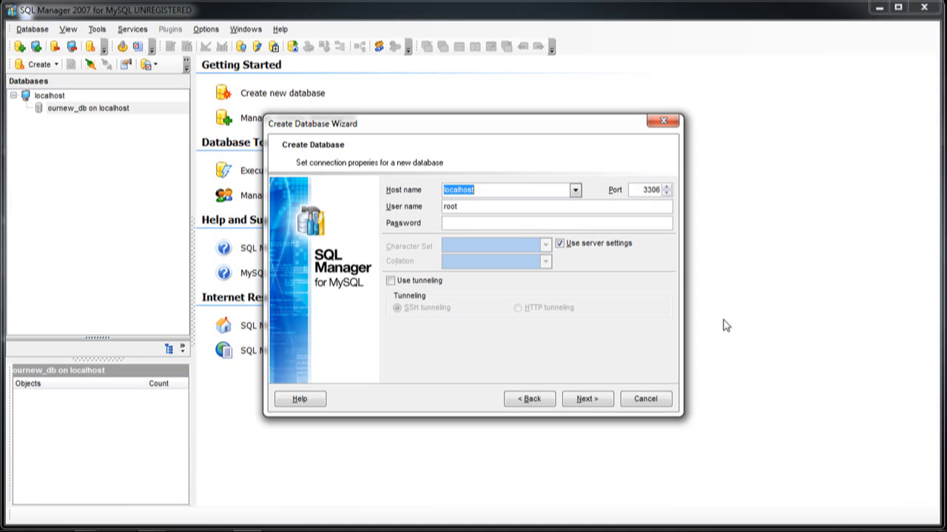
{"action": "left_click", "coordinate": [574, 191]}
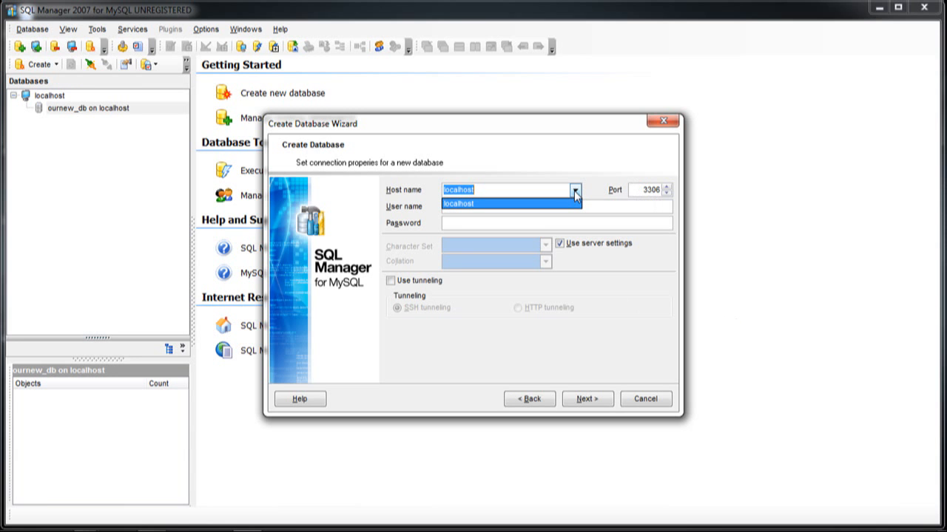
{"action": "left_click", "coordinate": [522, 205]}
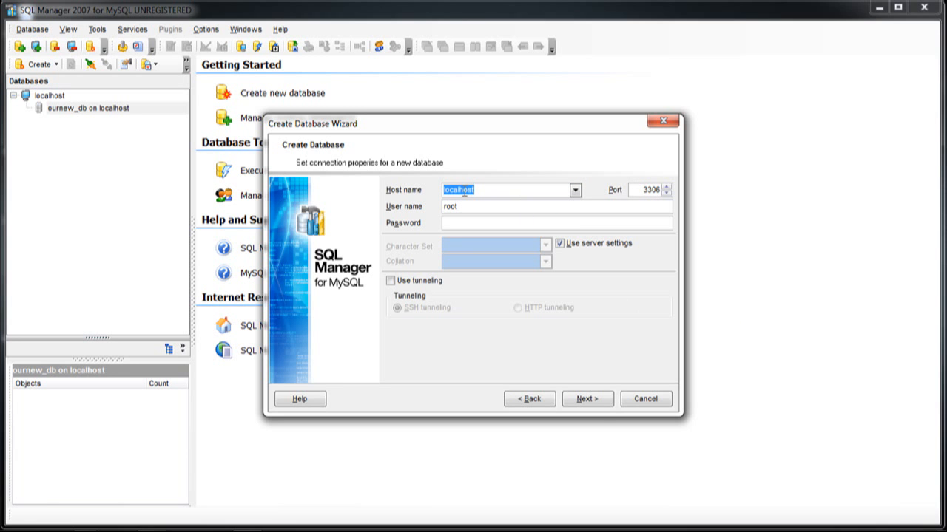
{"action": "left_click", "coordinate": [584, 399]}
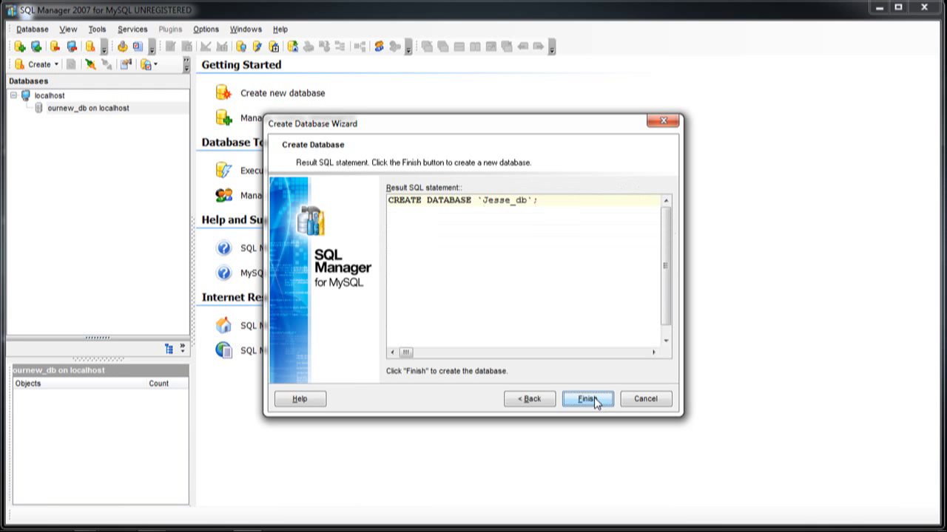
{"action": "left_click", "coordinate": [587, 398]}
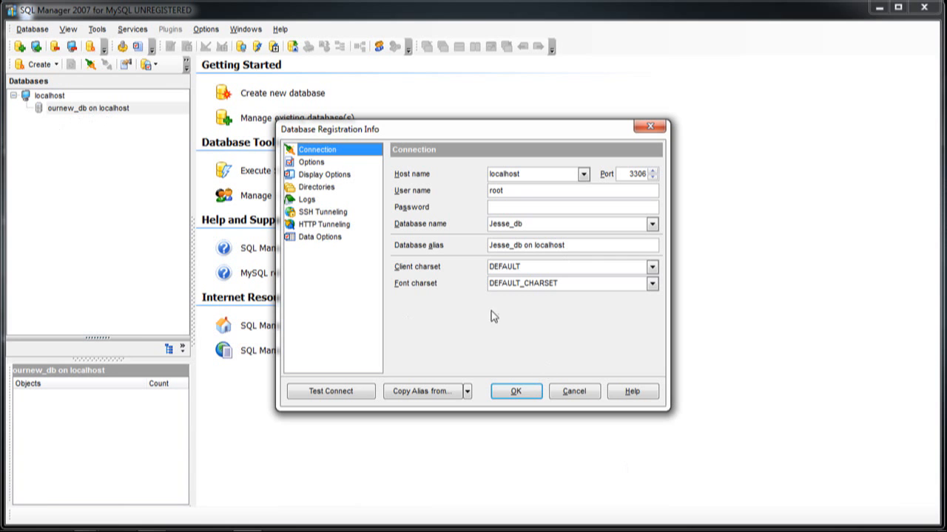
Review the client and font charset choices, keep DEFAULT and DEFAULT_CHARSET, and register the second database
{"action": "left_click", "coordinate": [652, 267]}
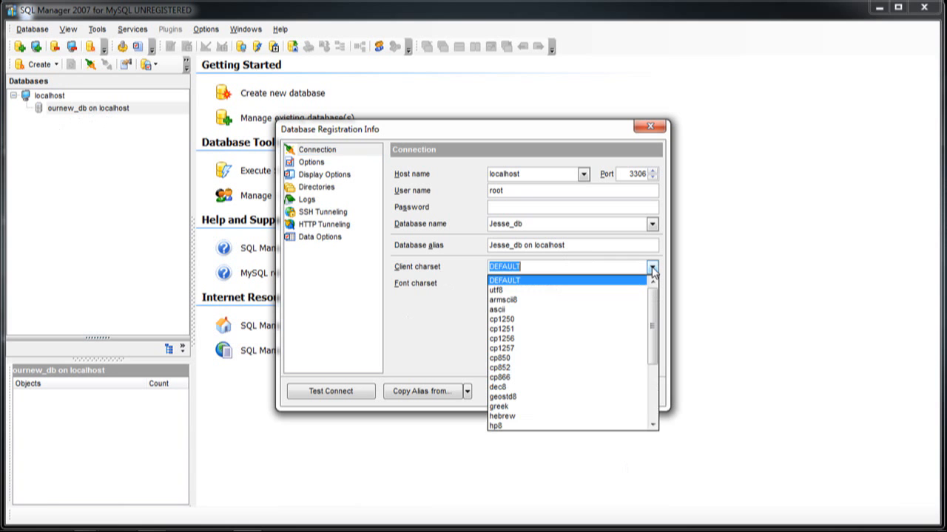
{"action": "left_click", "coordinate": [652, 268]}
{"action": "left_click", "coordinate": [653, 285]}
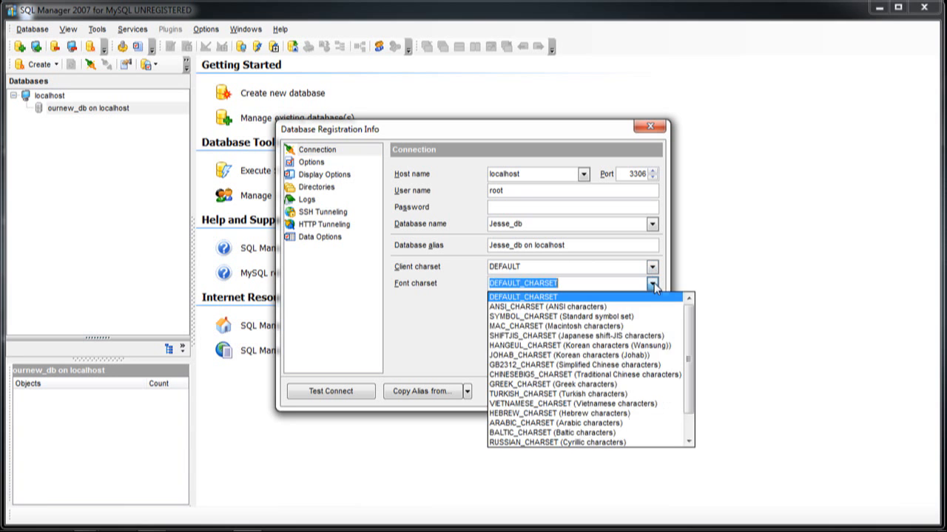
{"action": "left_click", "coordinate": [653, 285]}
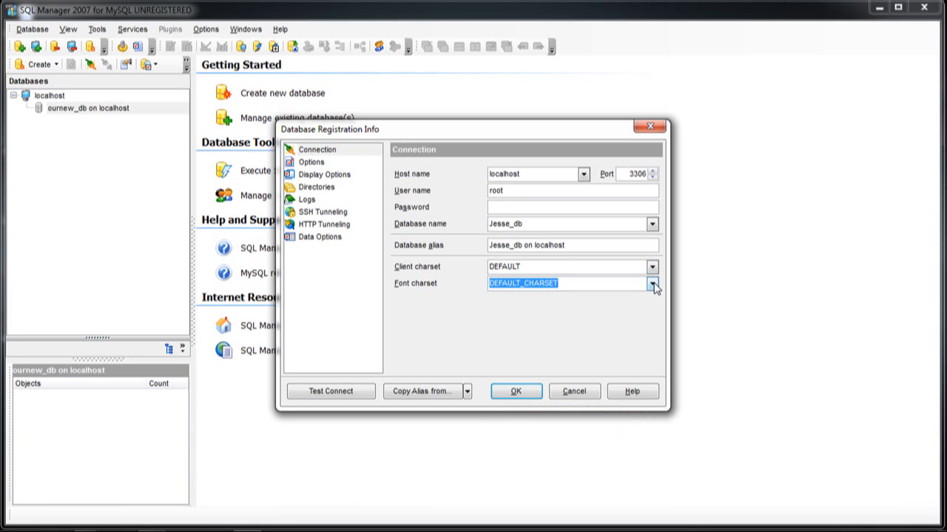
{"action": "left_click", "coordinate": [523, 397]}
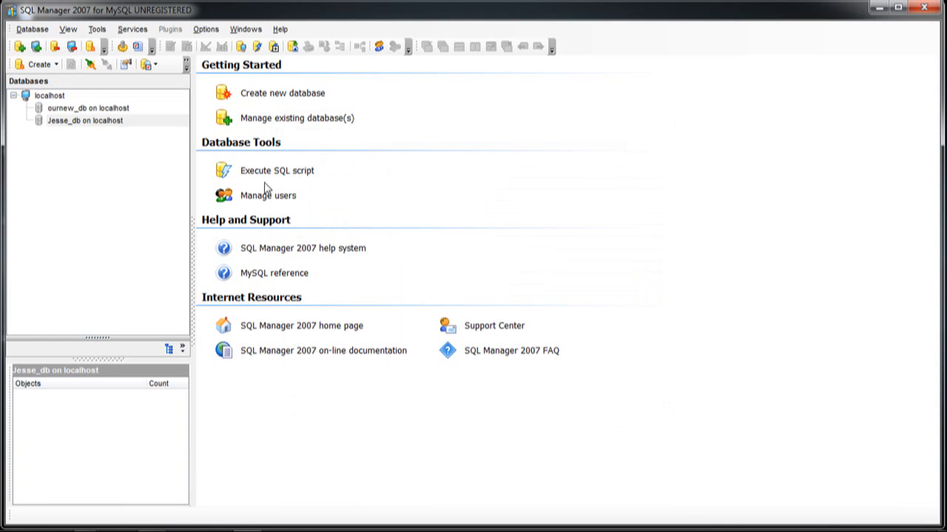
Compare the two registered databases and unregister the second one from localhost
{"action": "left_click", "coordinate": [92, 122]}
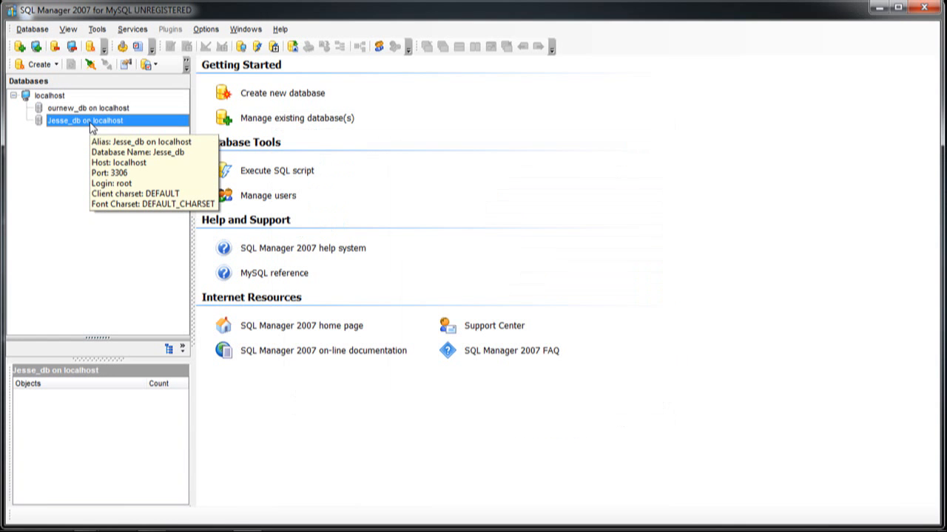
{"action": "left_click", "coordinate": [78, 108]}
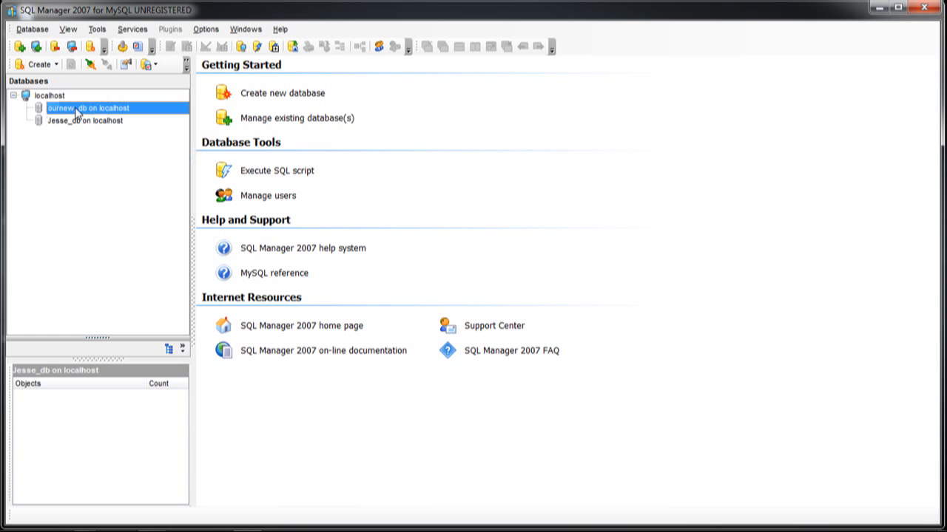
{"action": "left_click", "coordinate": [79, 121]}
{"action": "left_click", "coordinate": [75, 111]}
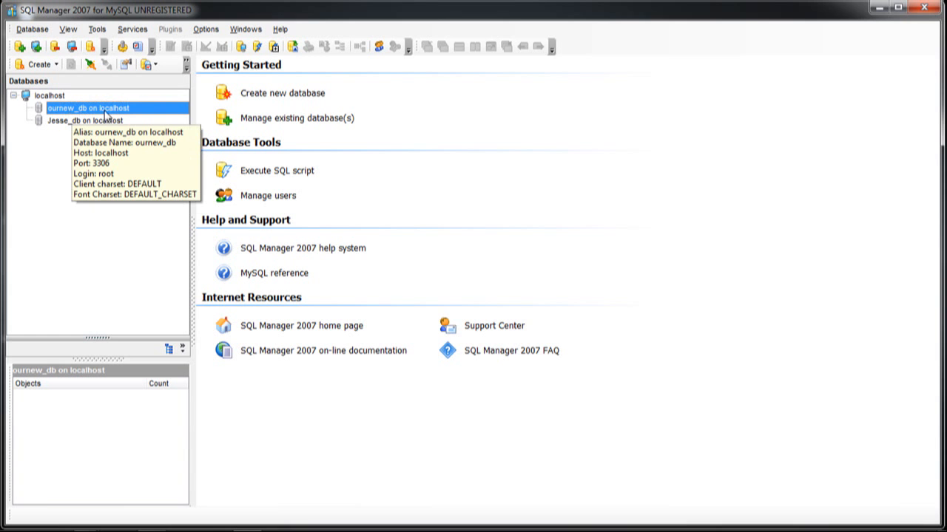
{"action": "left_click", "coordinate": [77, 124]}
{"action": "right_click", "coordinate": [77, 130]}
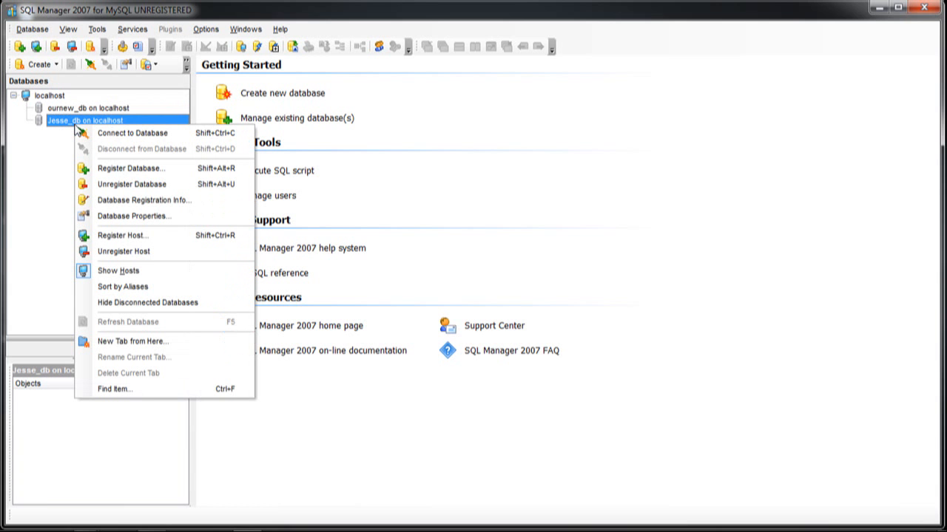
{"action": "left_click", "coordinate": [117, 185]}
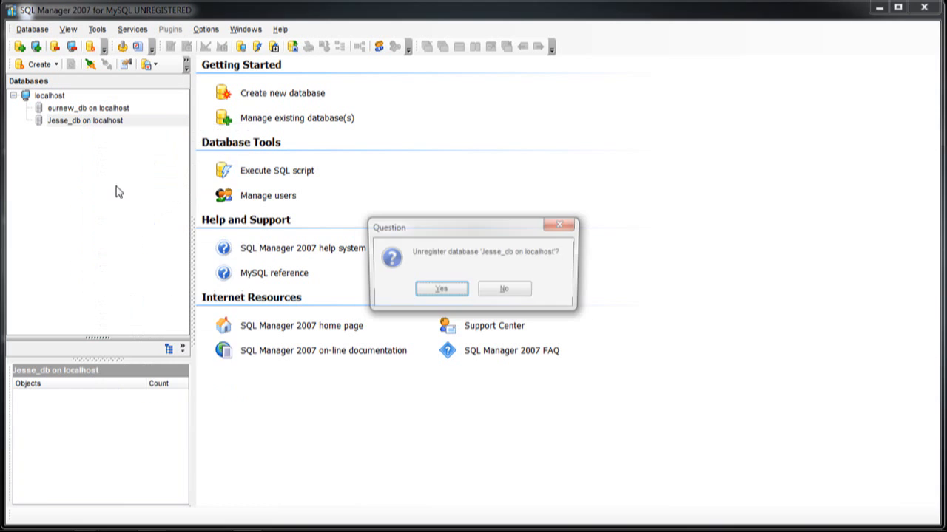
{"action": "left_click", "coordinate": [439, 290]}
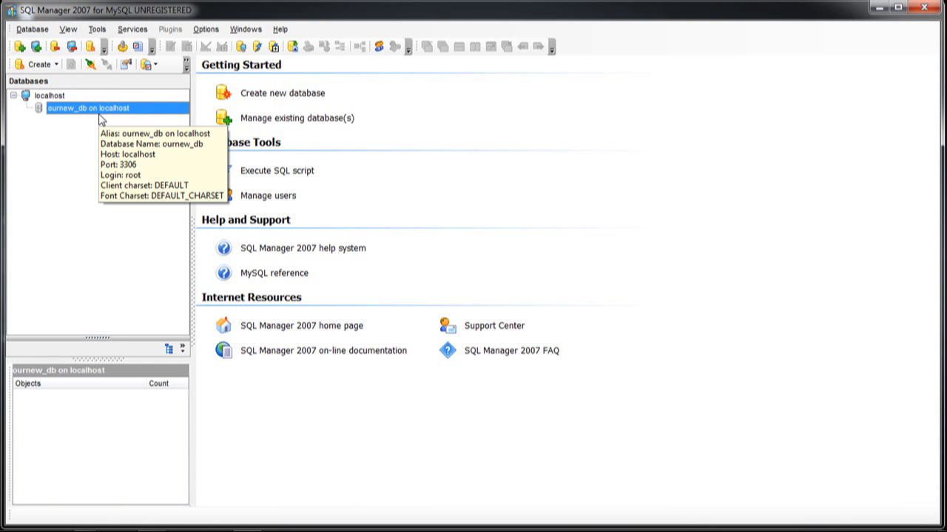
Check which databases on localhost can be re-registered, using the default connection parameters, and leave without registering any
{"action": "left_click", "coordinate": [30, 30]}
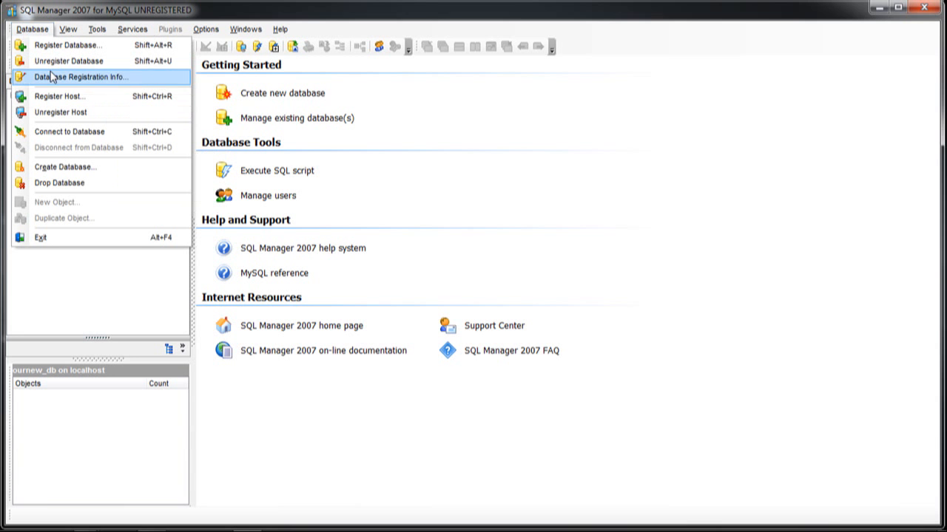
{"action": "left_click", "coordinate": [46, 47]}
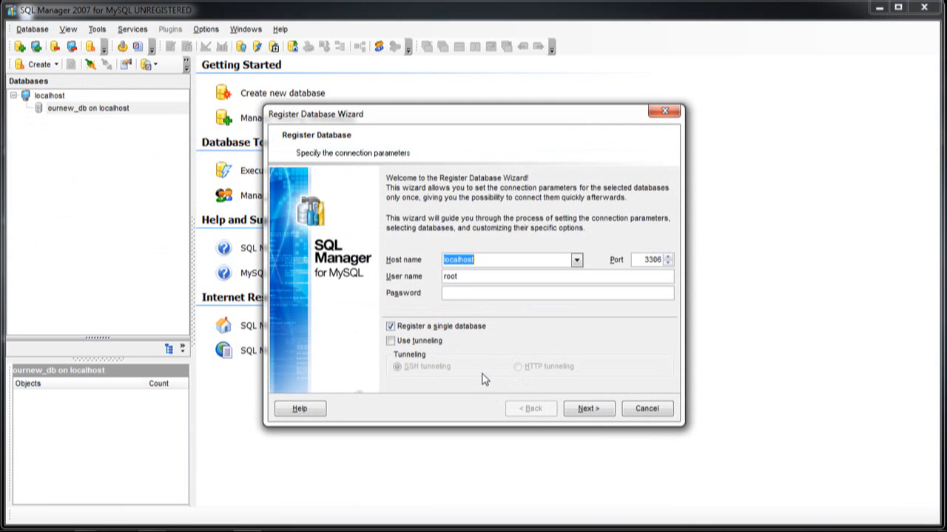
{"action": "left_click", "coordinate": [577, 411]}
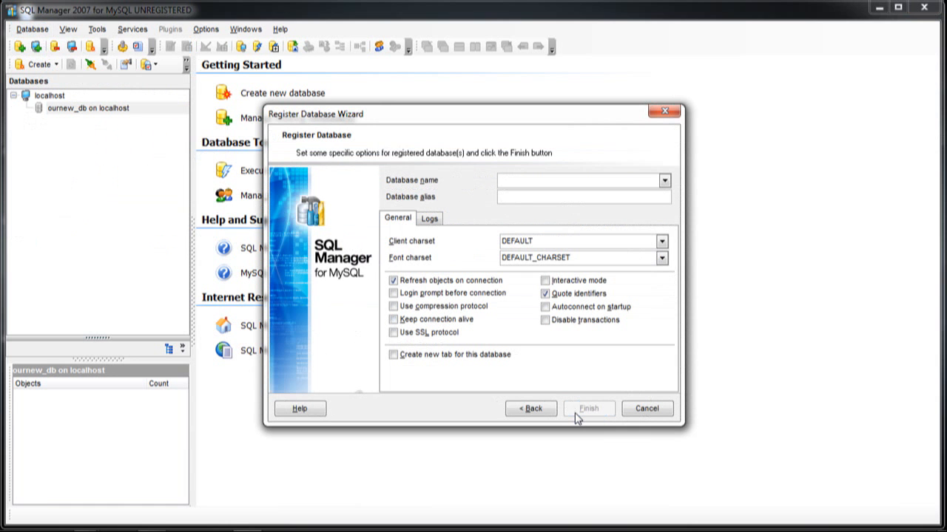
{"action": "left_click", "coordinate": [665, 182]}
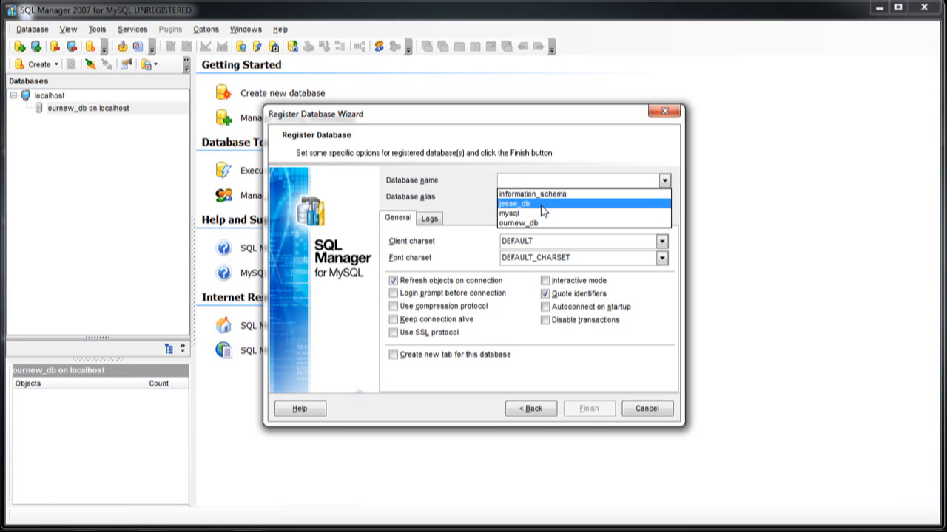
{"action": "left_click", "coordinate": [646, 409]}
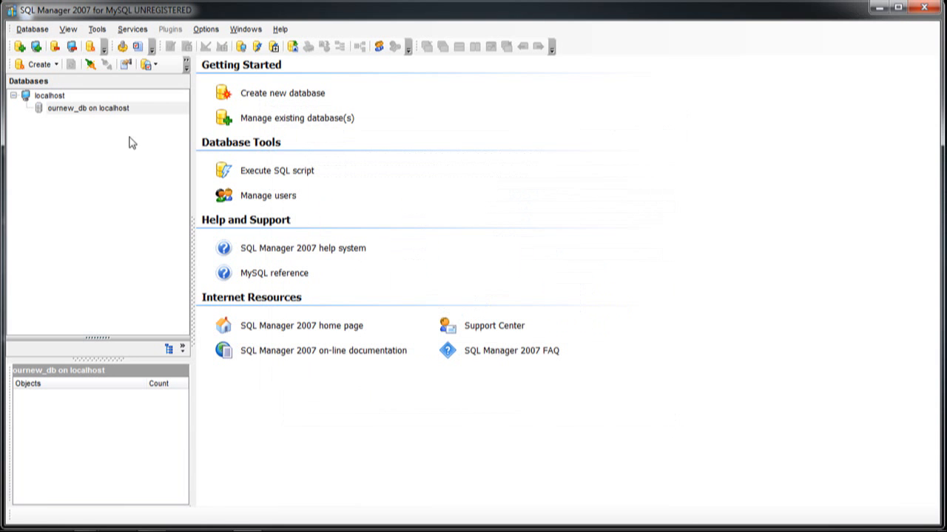
Connect to the ournew_db database on localhost and inspect its Tables and Views groups
{"action": "double_click", "coordinate": [72, 108]}
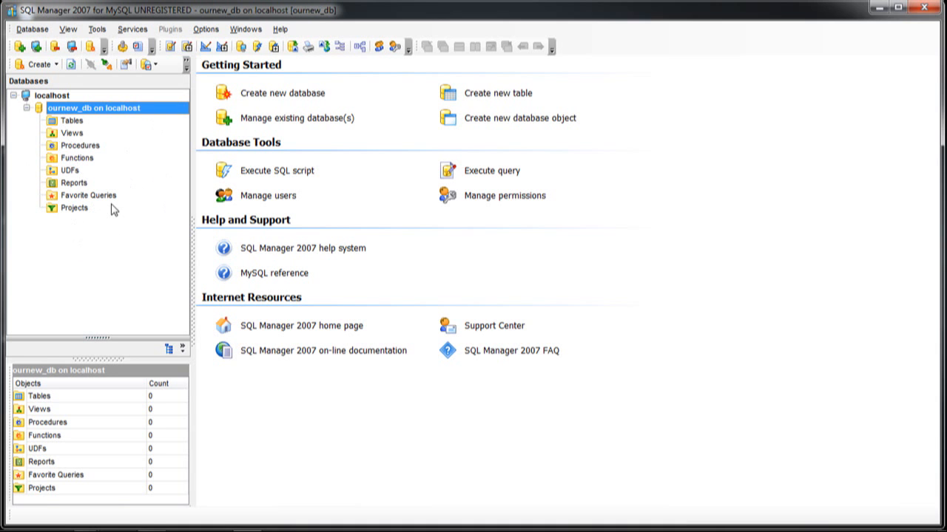
{"action": "left_click", "coordinate": [62, 122]}
{"action": "left_click", "coordinate": [64, 134]}
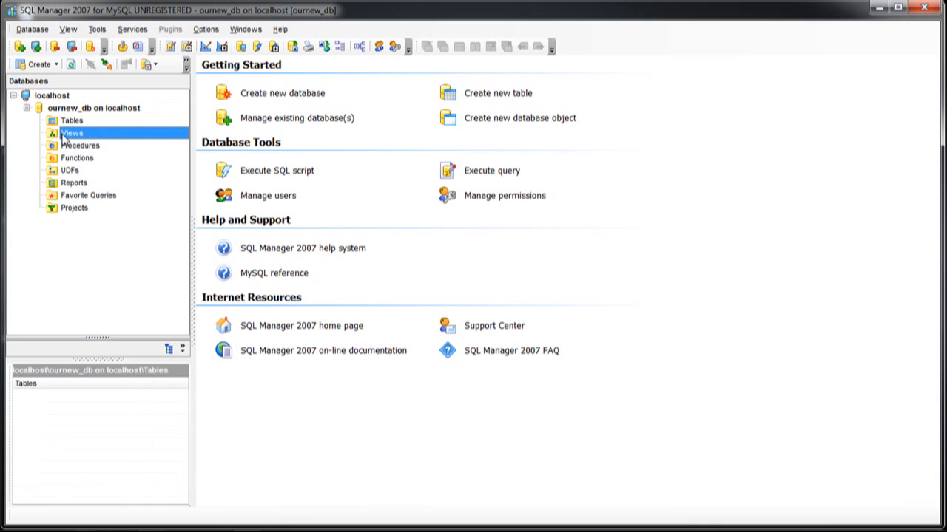
{"action": "left_click", "coordinate": [63, 123]}
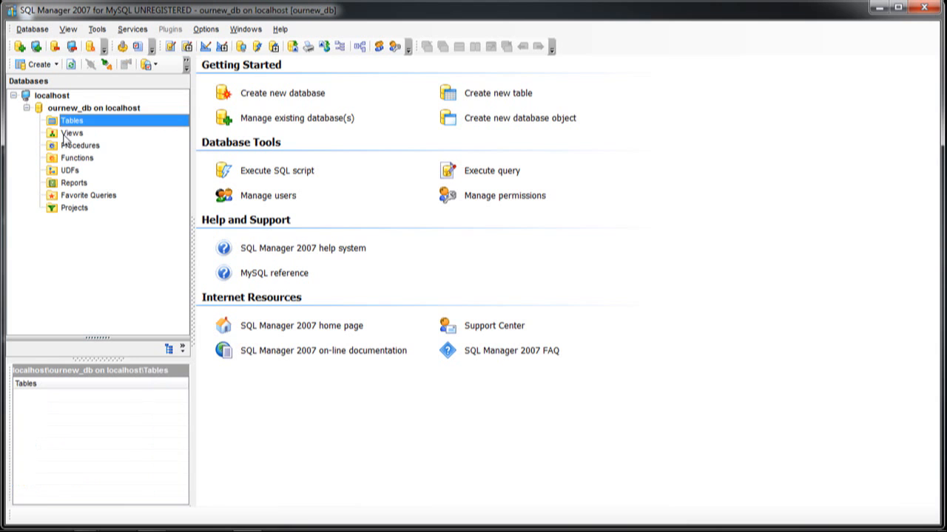
{"action": "left_click", "coordinate": [63, 135]}
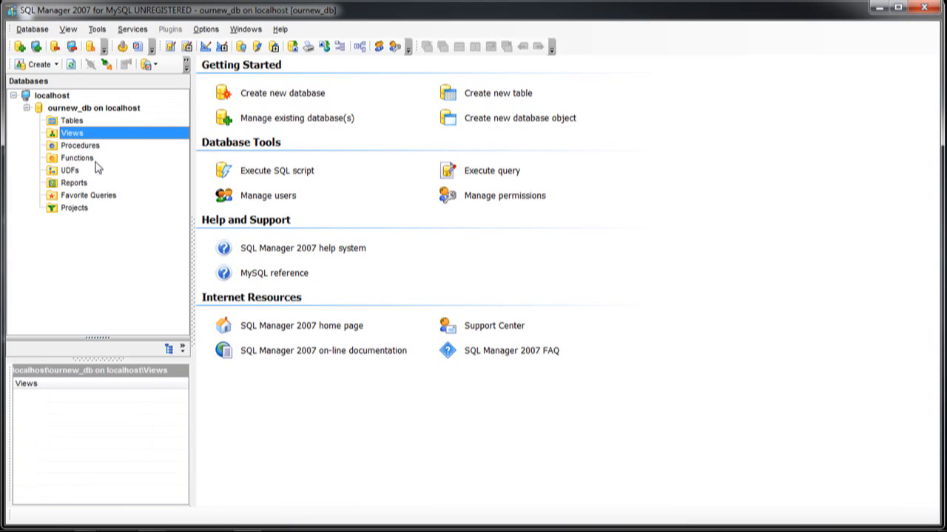
{"action": "left_click", "coordinate": [68, 121]}
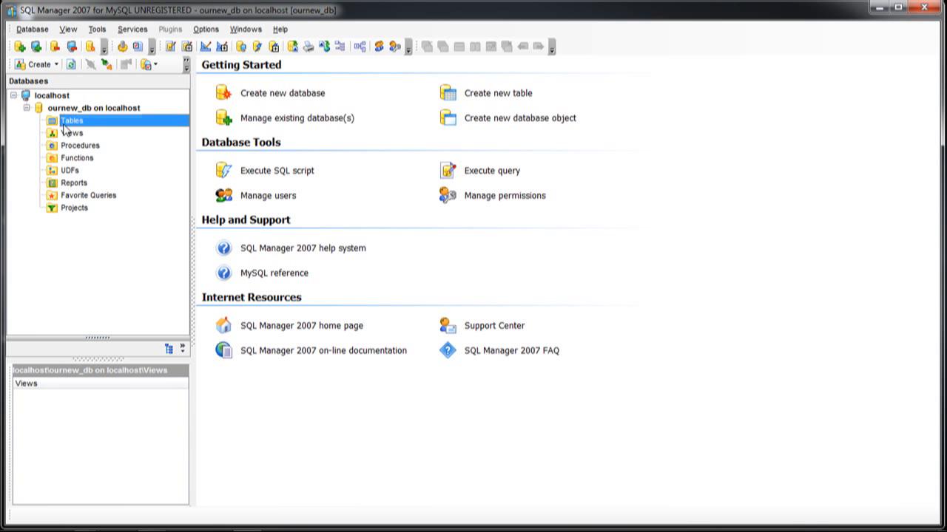
{"action": "left_click", "coordinate": [76, 135]}
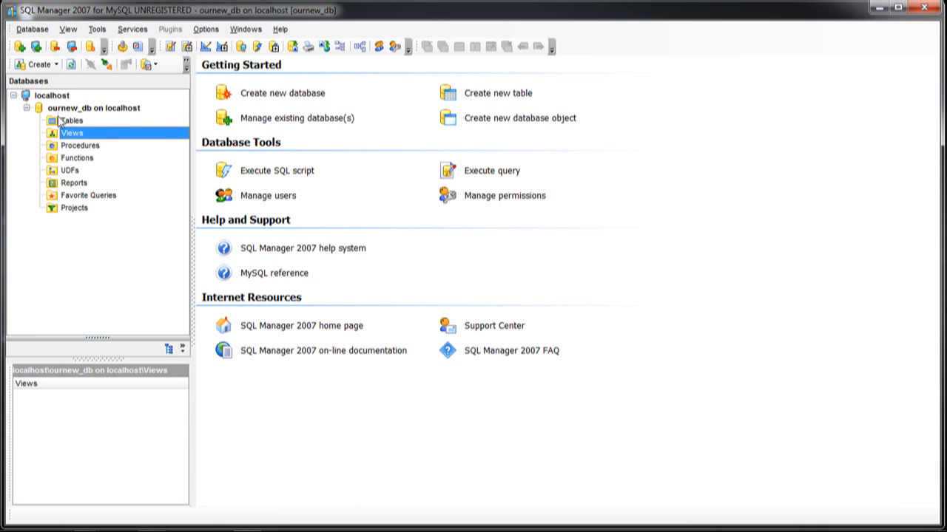
{"action": "left_click", "coordinate": [62, 122]}
{"action": "left_click", "coordinate": [73, 135]}
{"action": "mouse_move", "coordinate": [134, 107]}
{"action": "left_click", "coordinate": [78, 124]}
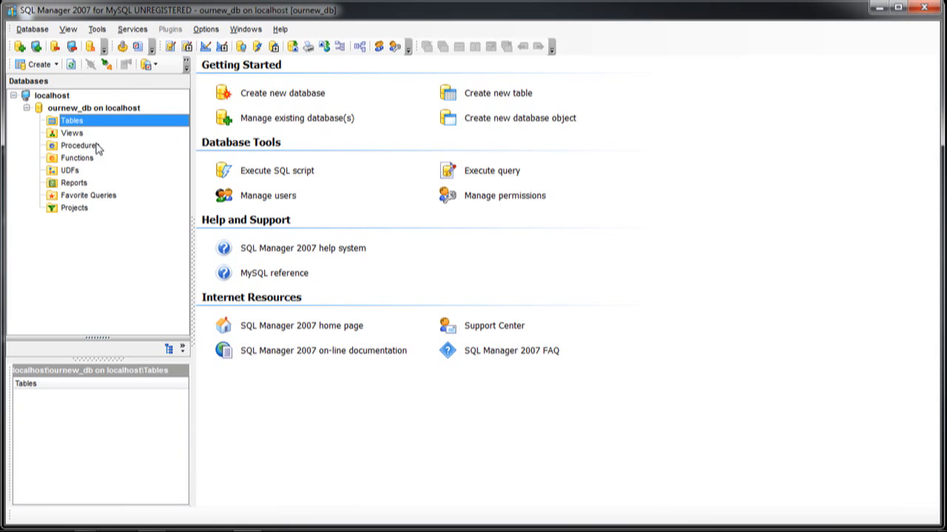
{"action": "left_click", "coordinate": [78, 134]}
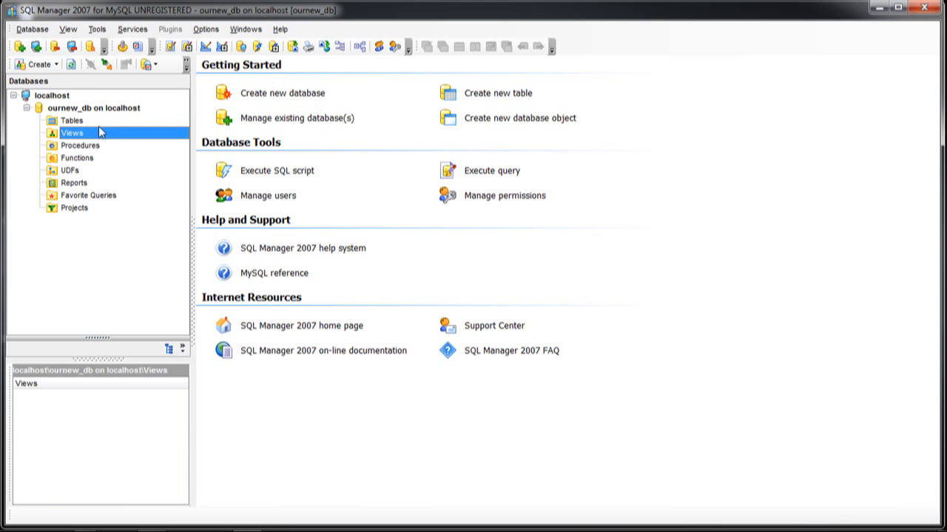
{"action": "left_click", "coordinate": [80, 122]}
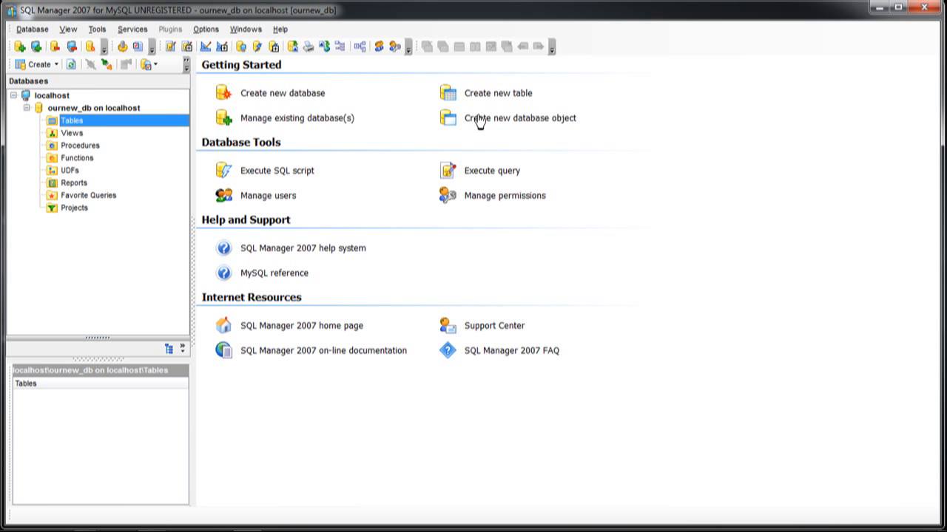
{"action": "left_click", "coordinate": [83, 147]}
{"action": "left_click", "coordinate": [82, 136]}
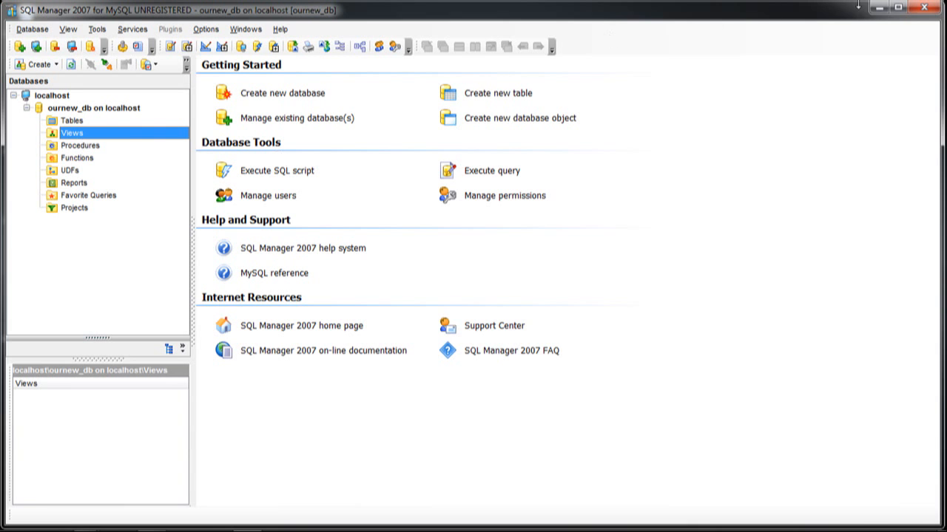
{"action": "mouse_move", "coordinate": [390, 529]}
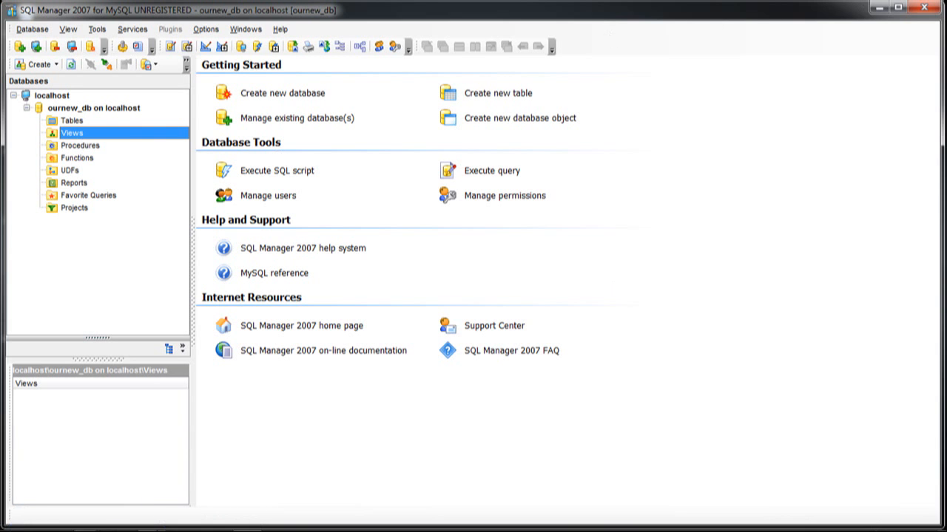